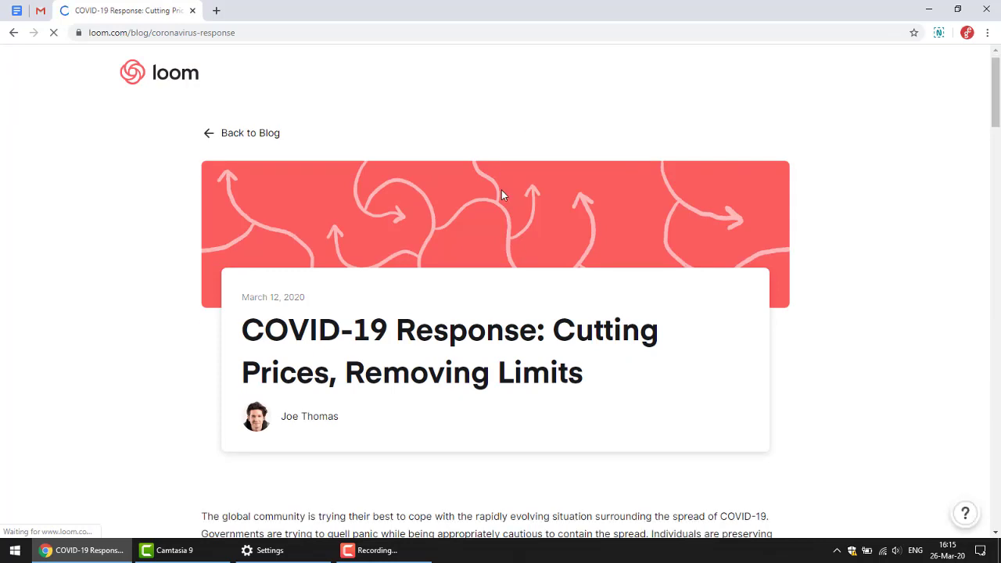
Open the "here's what you need to do" link for eligible teachers and students in the COVID-19 response post.
{"action": "scroll", "coordinate": [467, 243], "scroll_direction": "down", "scroll_amount": 7}
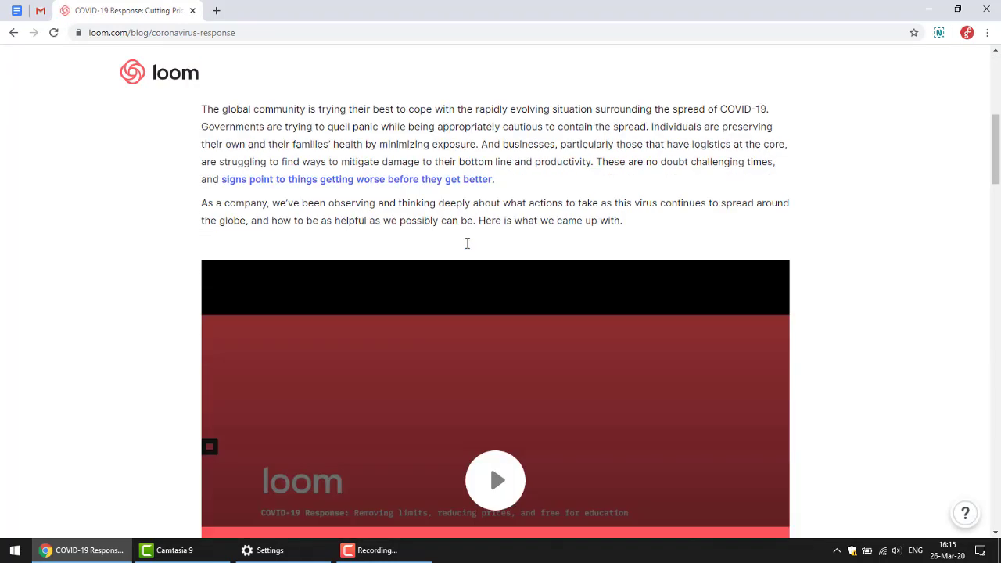
{"action": "scroll", "coordinate": [386, 253], "scroll_direction": "down", "scroll_amount": 9}
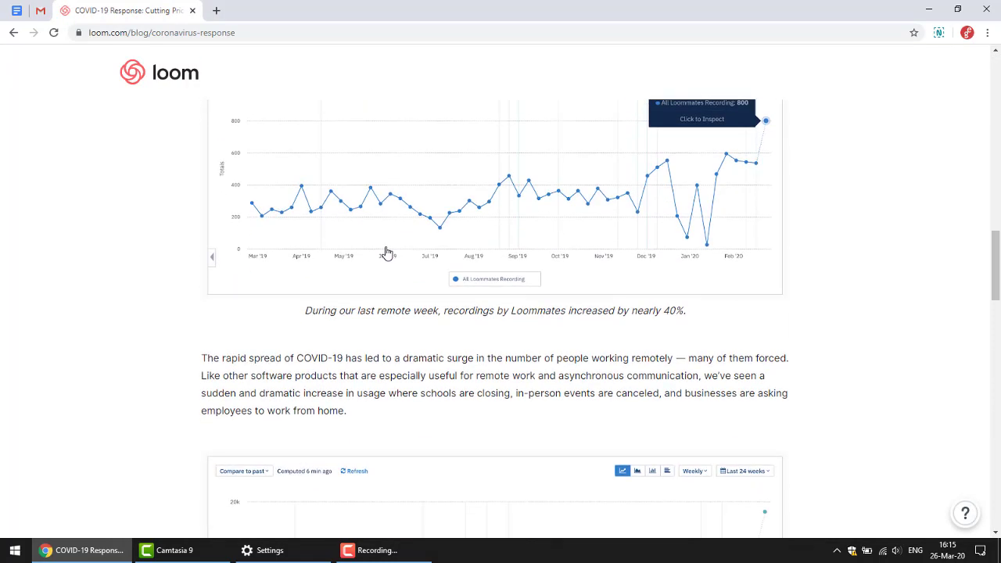
{"action": "scroll", "coordinate": [385, 253], "scroll_direction": "down", "scroll_amount": 15}
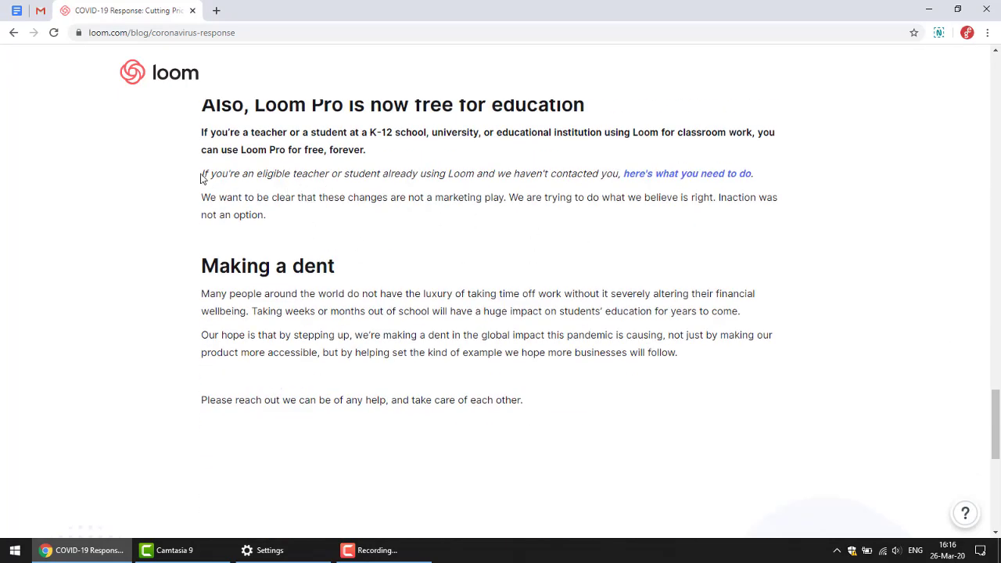
{"action": "left_click_drag", "start_coordinate": [204, 173], "coordinate": [656, 176]}
{"action": "left_click", "coordinate": [655, 176]}
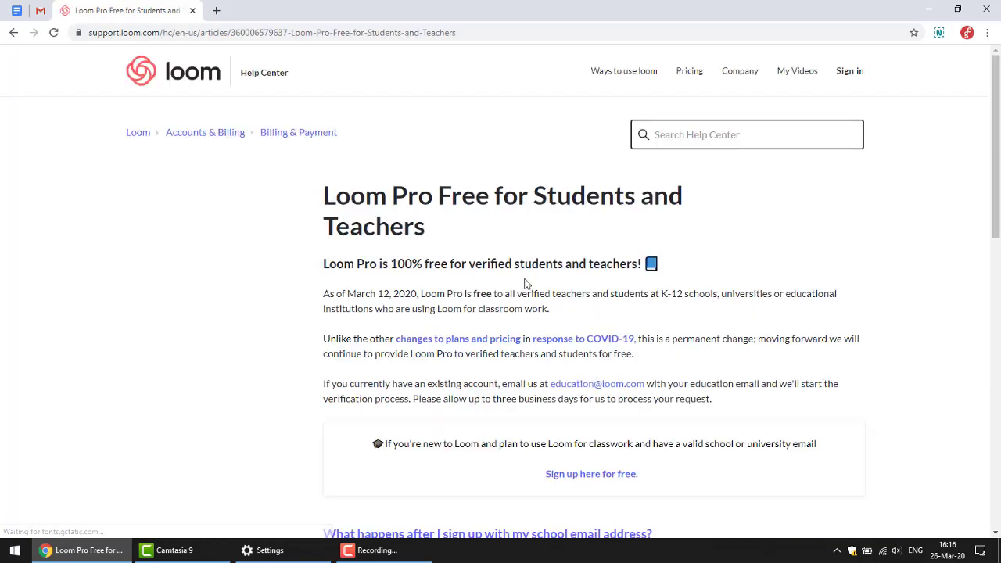
Examine the help article's instructions for existing account holders, highlighting the education contact e-mail.
{"action": "scroll", "coordinate": [531, 266], "scroll_direction": "down", "scroll_amount": 2}
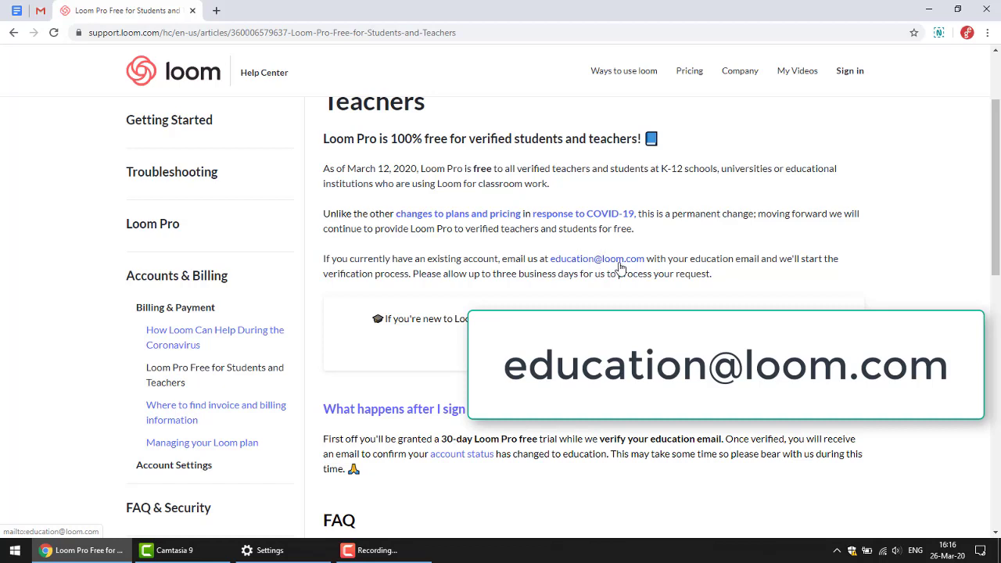
{"action": "left_click_drag", "start_coordinate": [646, 260], "coordinate": [552, 264]}
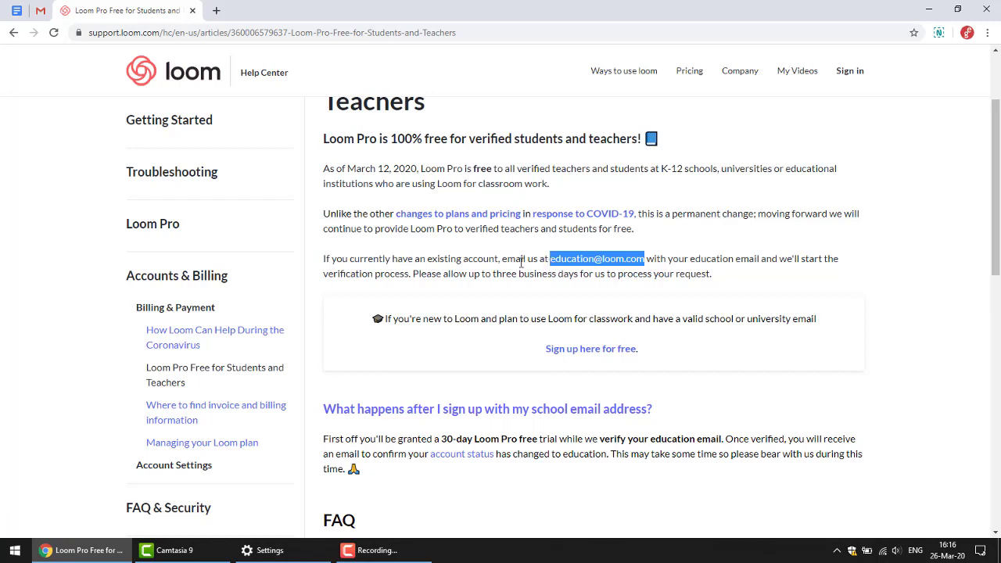
{"action": "left_click", "coordinate": [520, 263]}
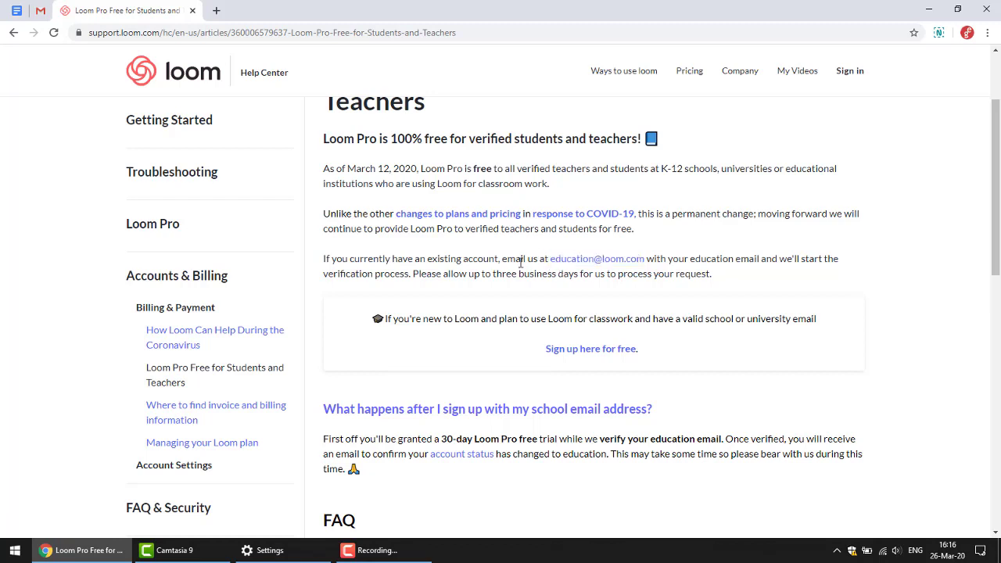
Minimize the browser and Settings windows and launch the Loom desktop app.
{"action": "left_click", "coordinate": [934, 11]}
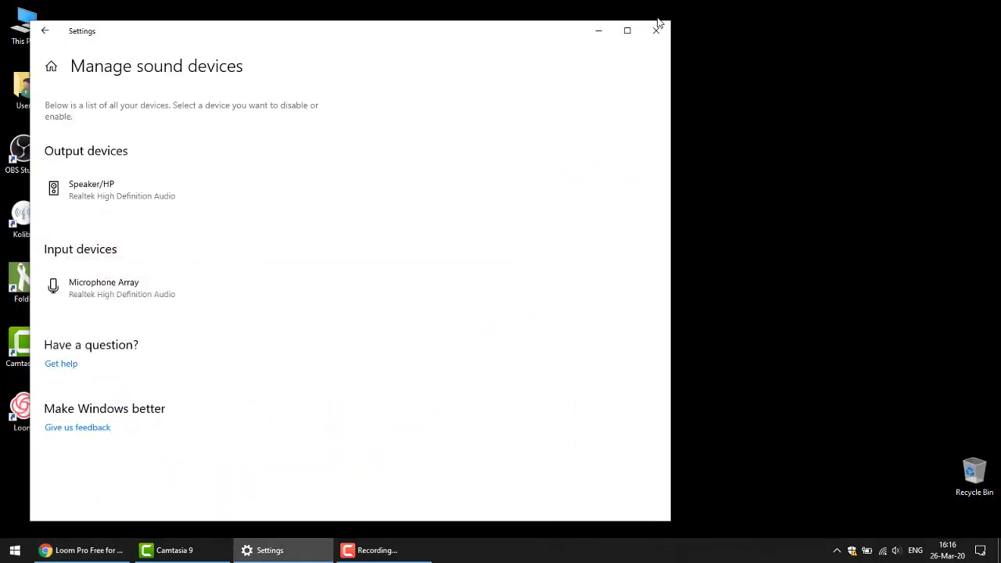
{"action": "left_click", "coordinate": [598, 31]}
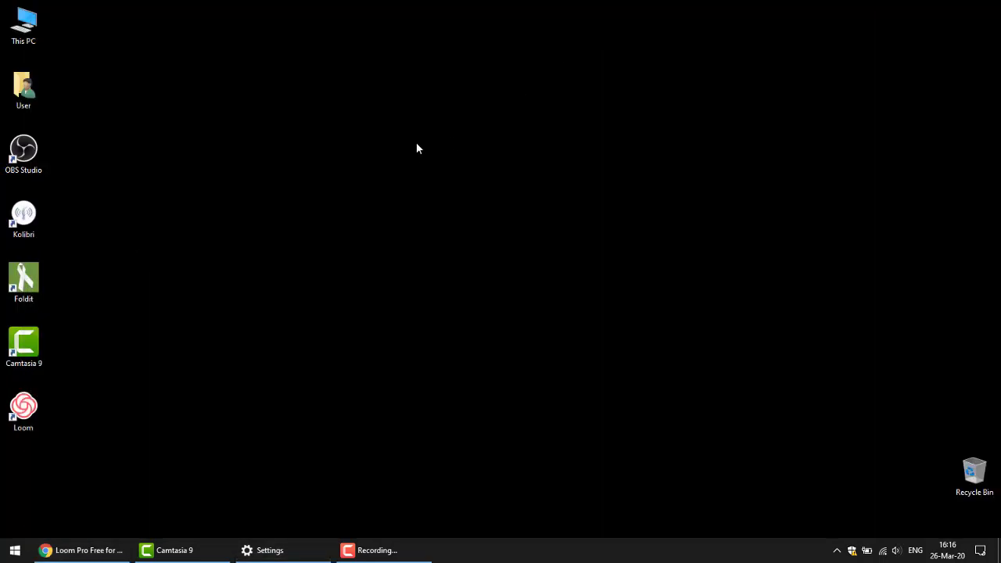
{"action": "double_click", "coordinate": [20, 412]}
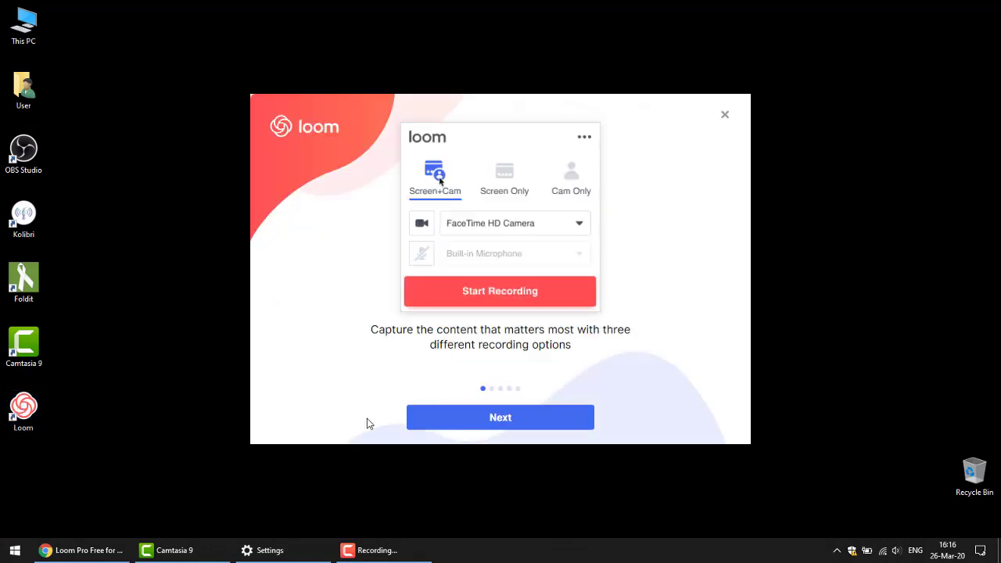
Advance through Loom's introduction slides to the recorder and move its window higher on the desktop.
{"action": "left_click", "coordinate": [466, 421]}
{"action": "left_click", "coordinate": [466, 421]}
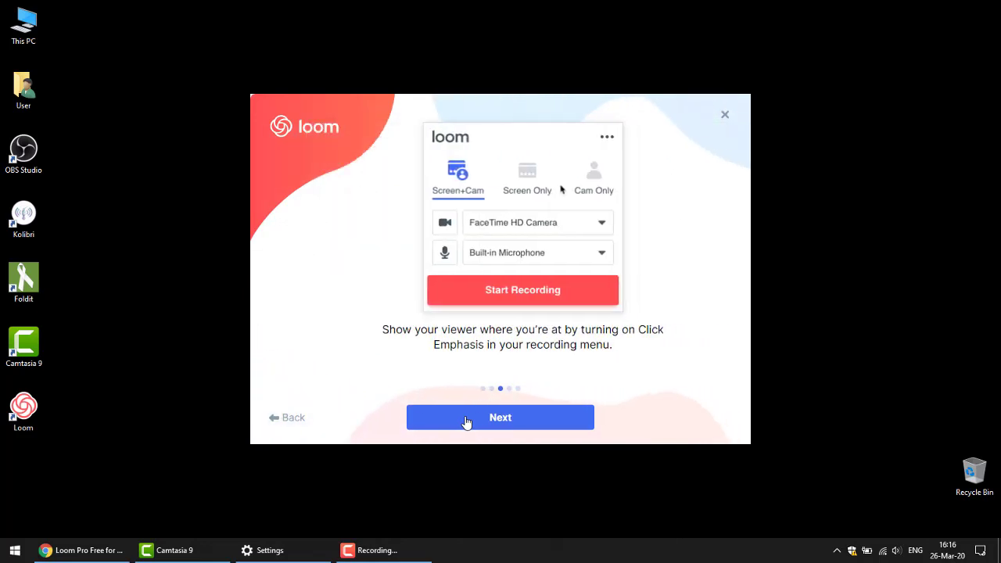
{"action": "left_click", "coordinate": [465, 420]}
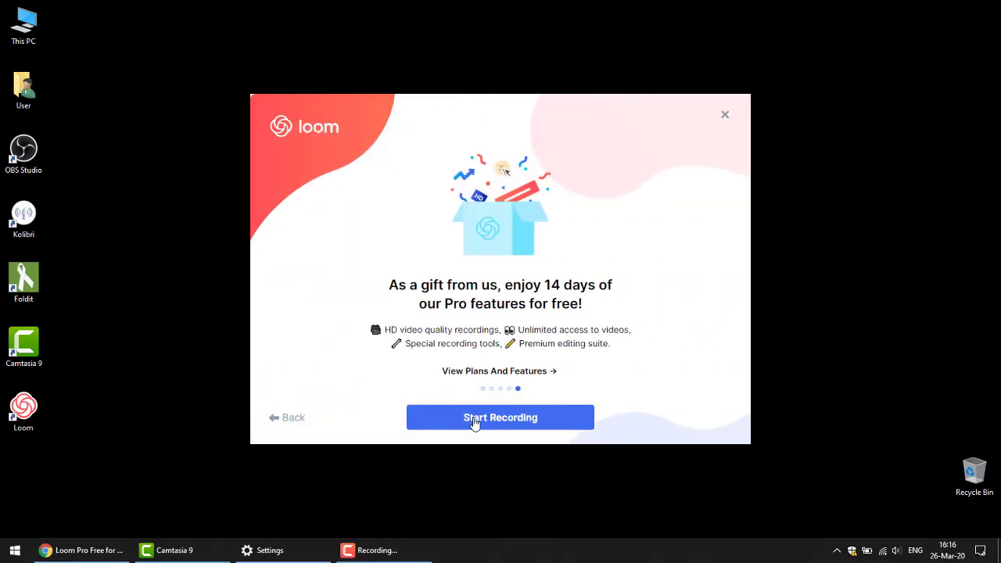
{"action": "left_click", "coordinate": [473, 422]}
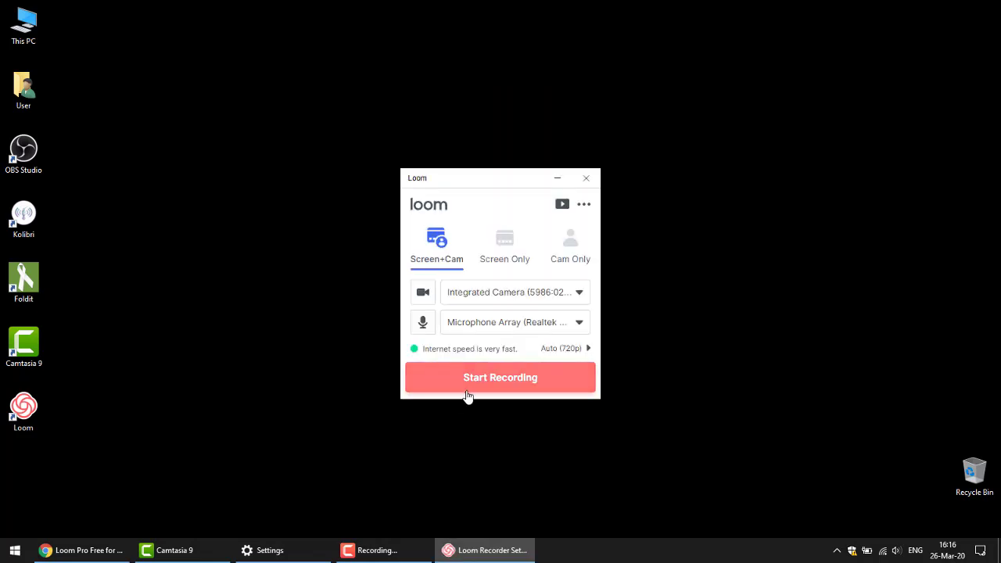
{"action": "left_click_drag", "start_coordinate": [503, 172], "coordinate": [505, 104]}
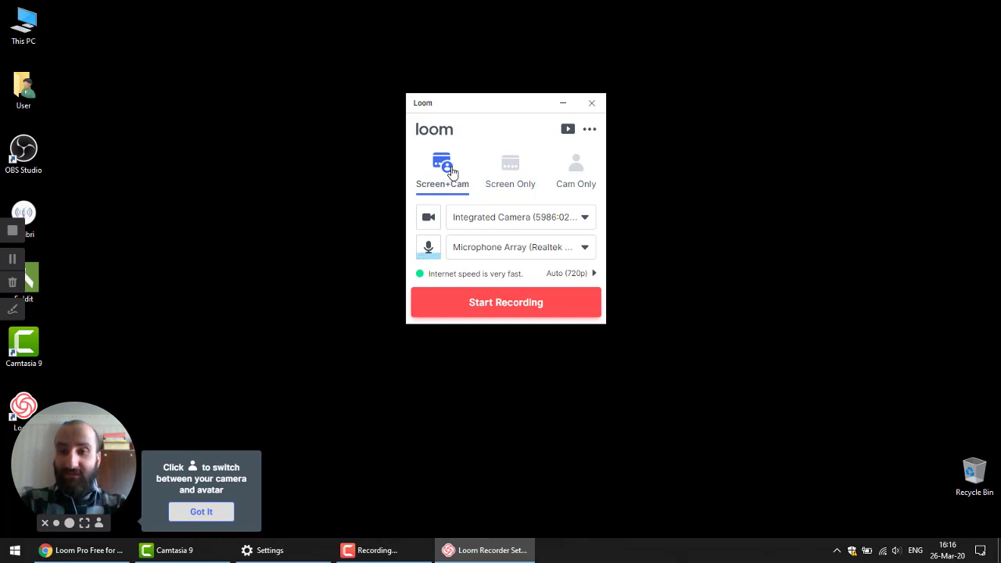
Try the Screen Only and Cam Only recording modes and settle on Screen Only.
{"action": "left_click", "coordinate": [504, 172]}
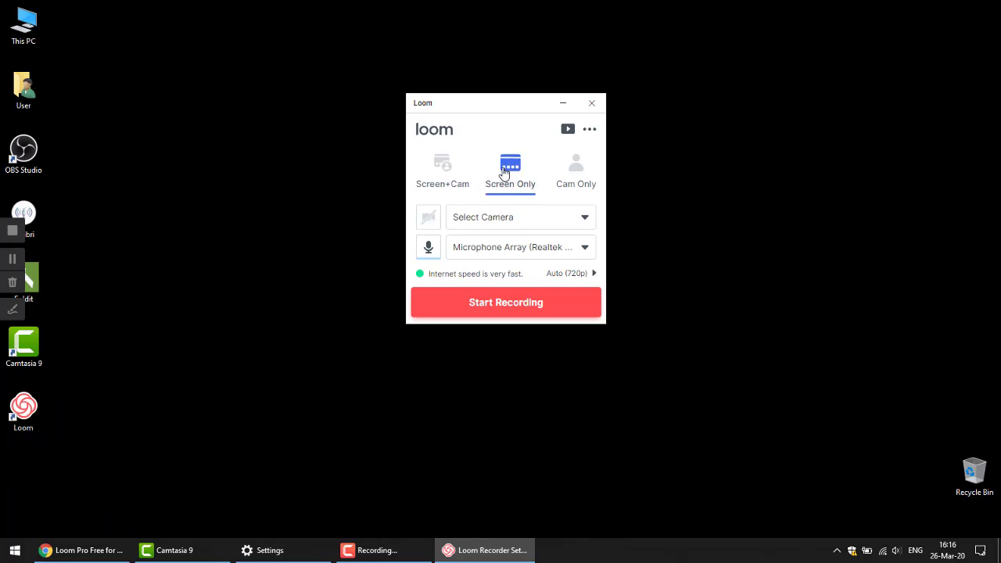
{"action": "left_click", "coordinate": [579, 167]}
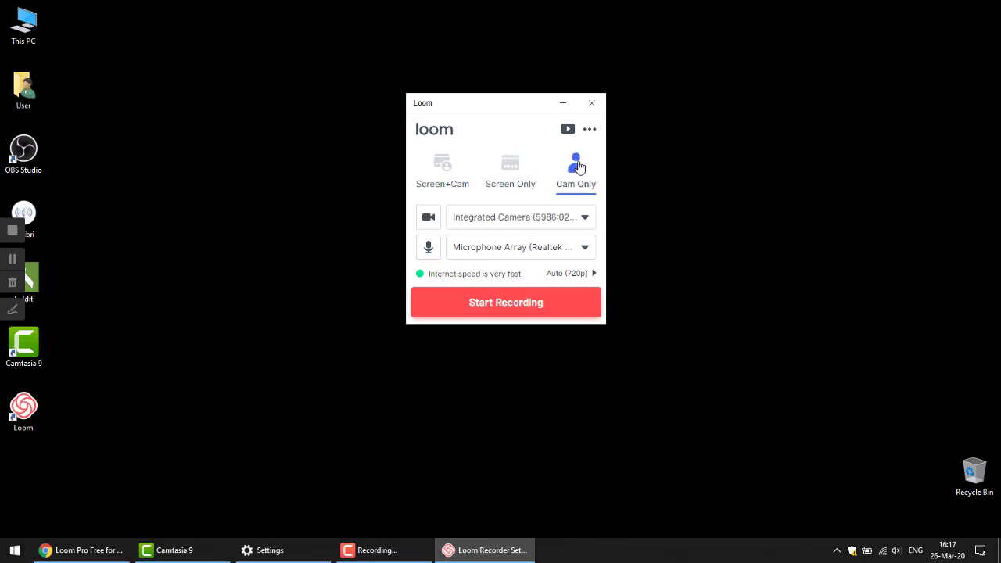
{"action": "left_click", "coordinate": [510, 169]}
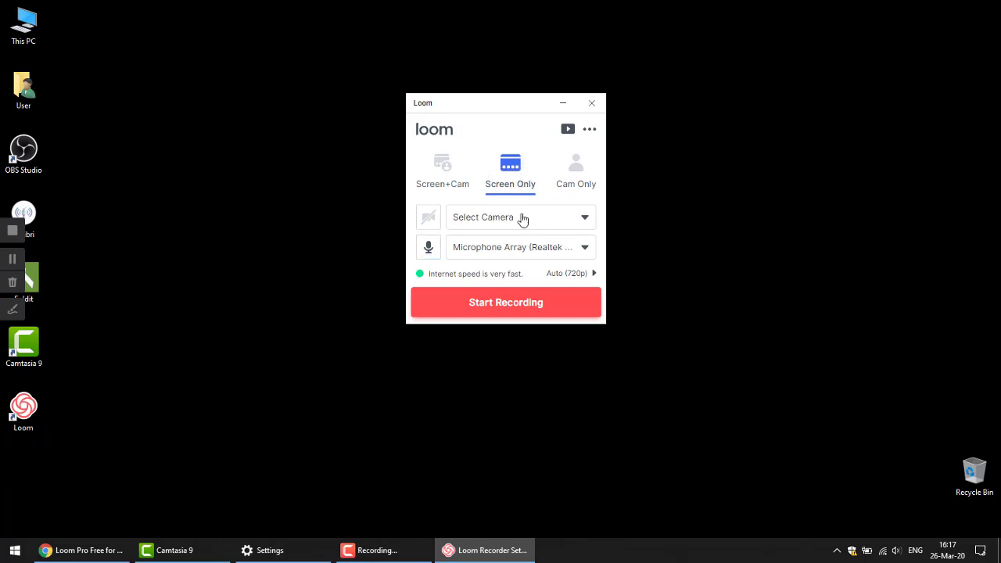
Examine the recorder's available camera, microphone and video quality options without changing the selections.
{"action": "left_click", "coordinate": [587, 222]}
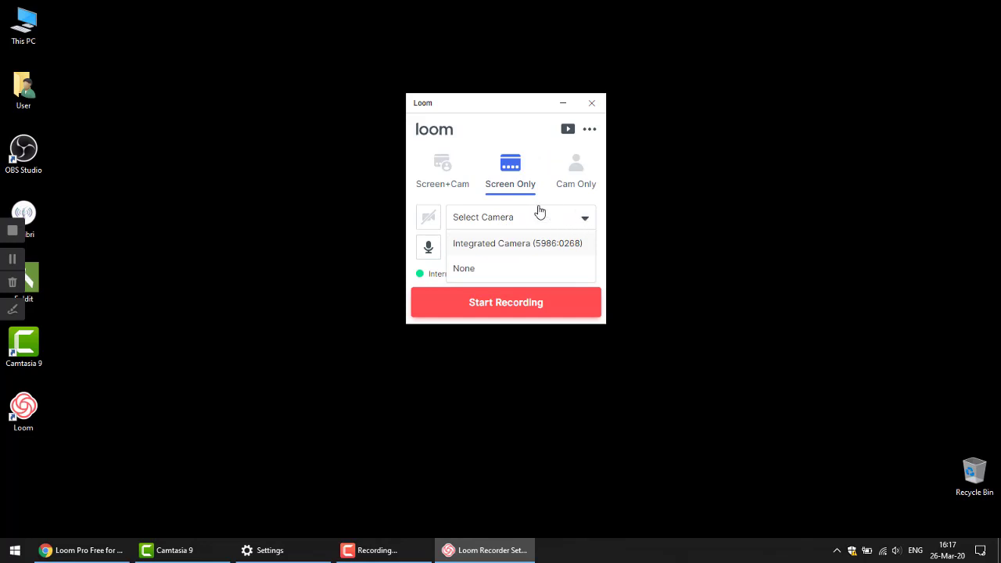
{"action": "left_click", "coordinate": [589, 221]}
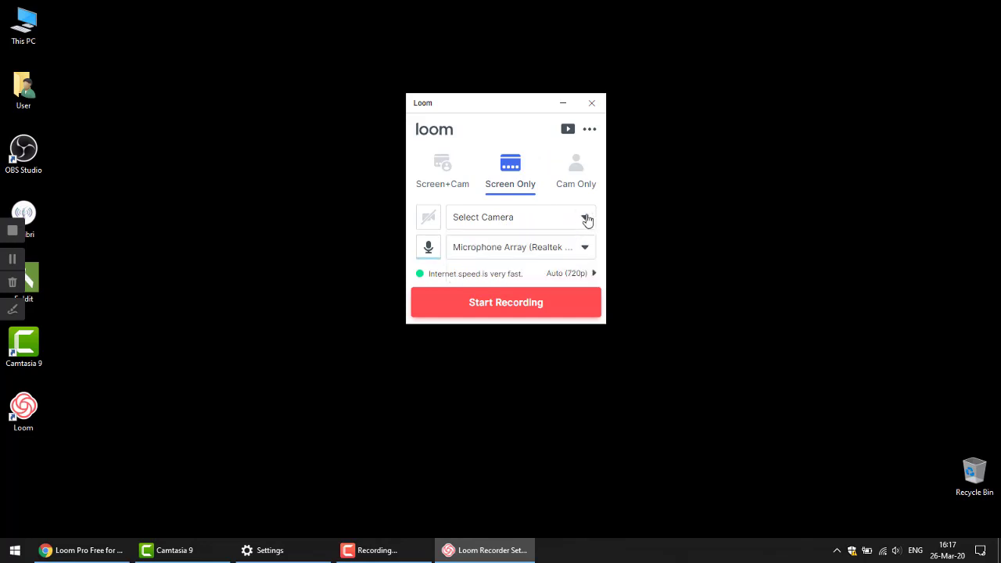
{"action": "left_click", "coordinate": [562, 249]}
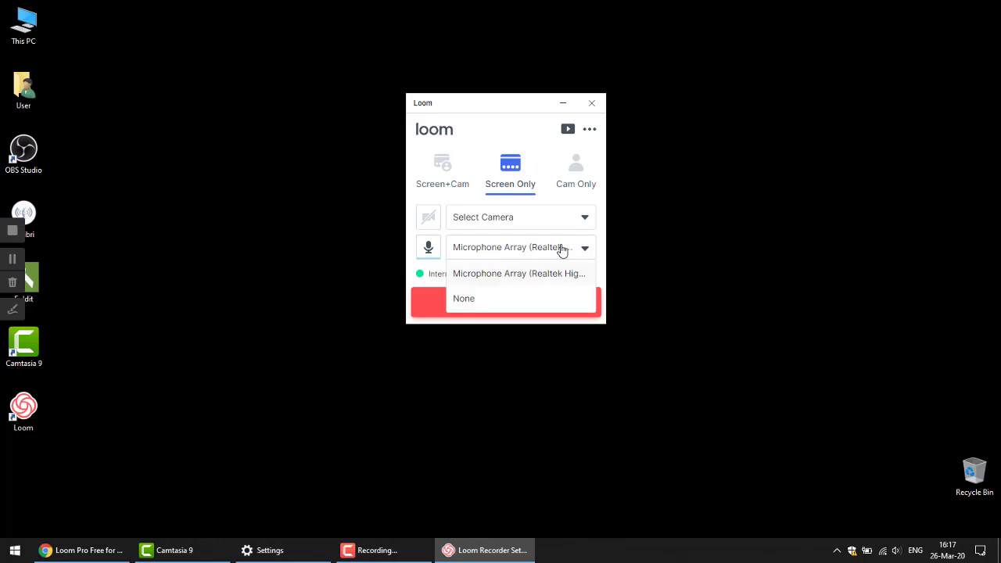
{"action": "left_click", "coordinate": [562, 249]}
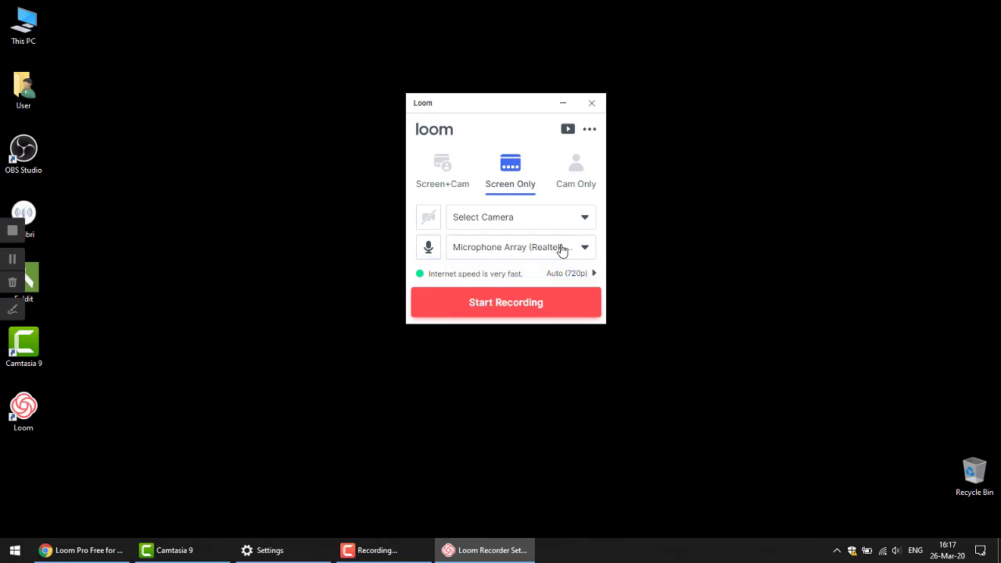
{"action": "left_click", "coordinate": [549, 216]}
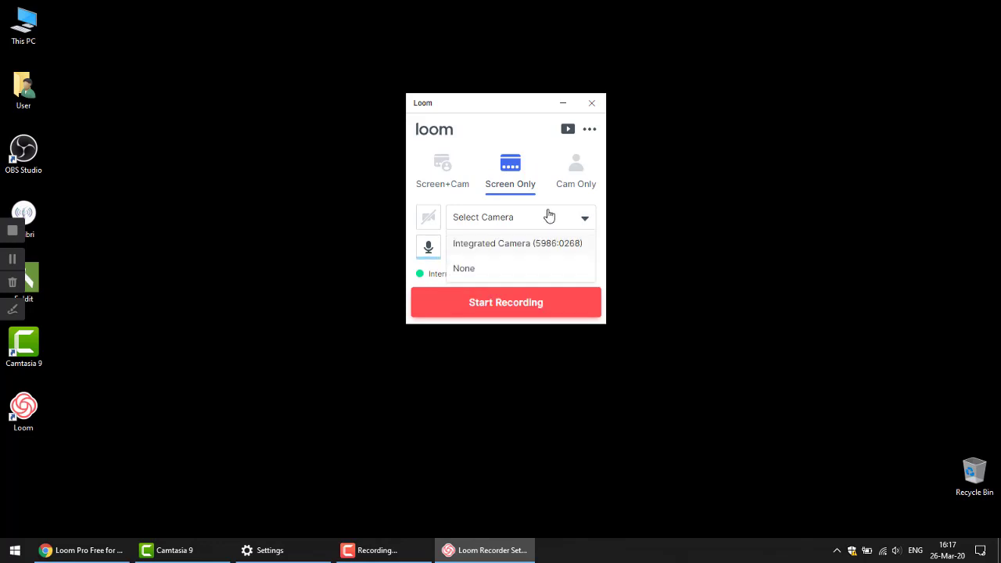
{"action": "left_click", "coordinate": [549, 217]}
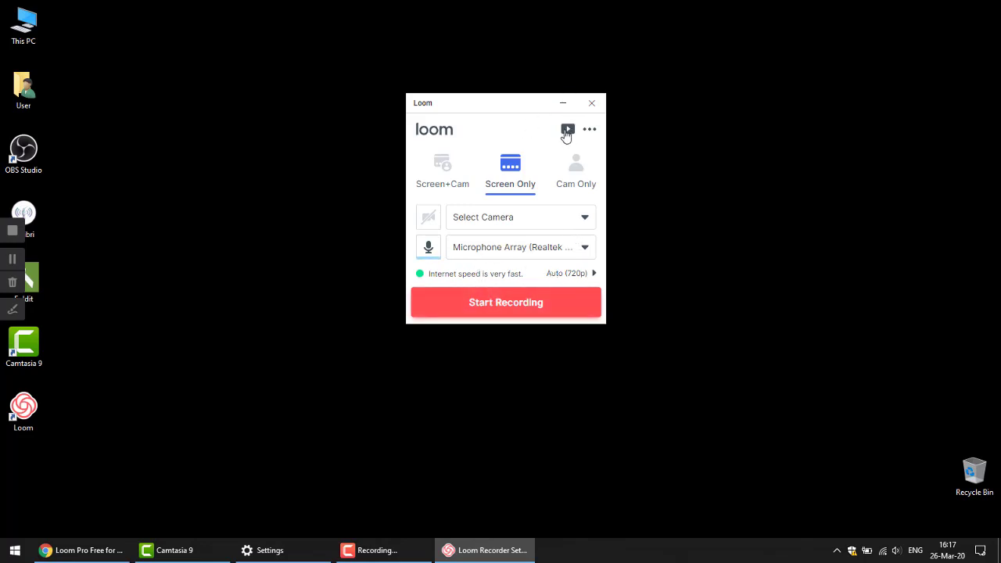
{"action": "left_click", "coordinate": [585, 276]}
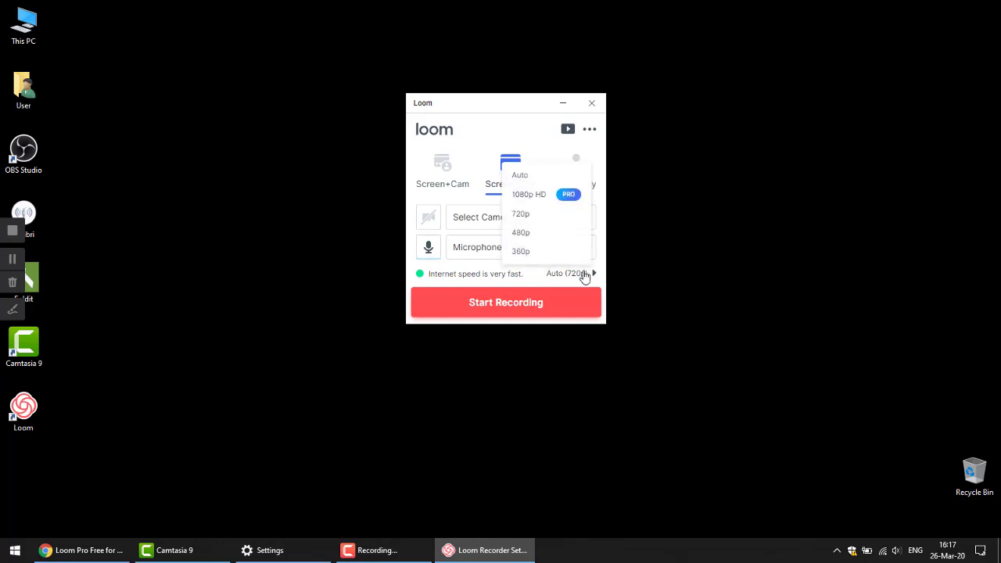
{"action": "left_click", "coordinate": [556, 213]}
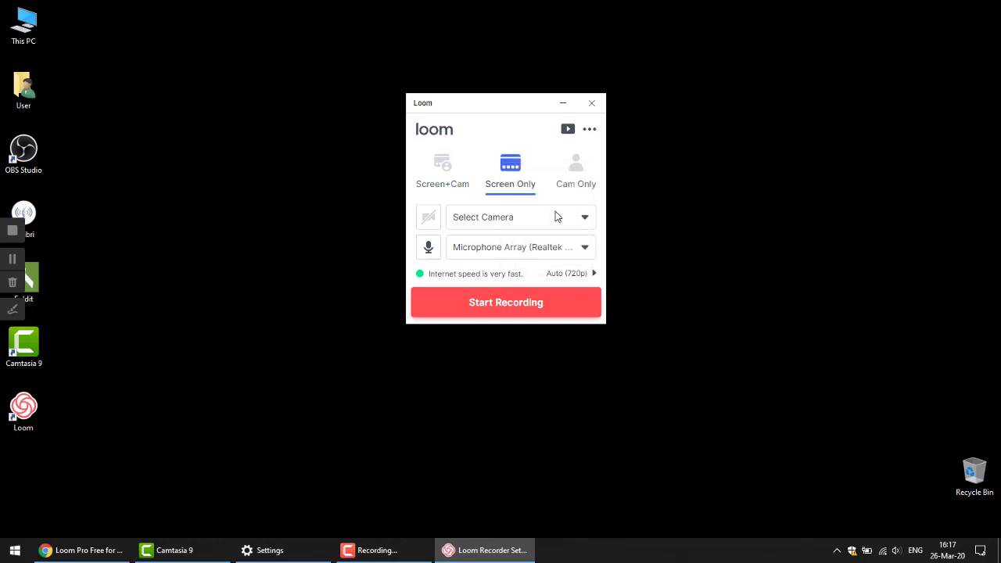
Review the Recording settings in Loom's Preferences and close the window.
{"action": "left_click", "coordinate": [592, 130]}
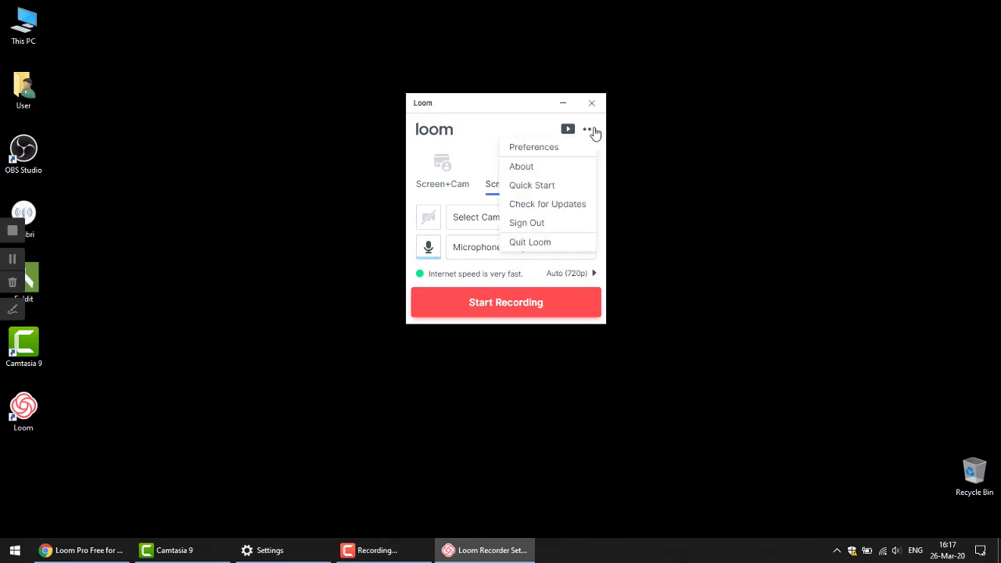
{"action": "left_click", "coordinate": [548, 146]}
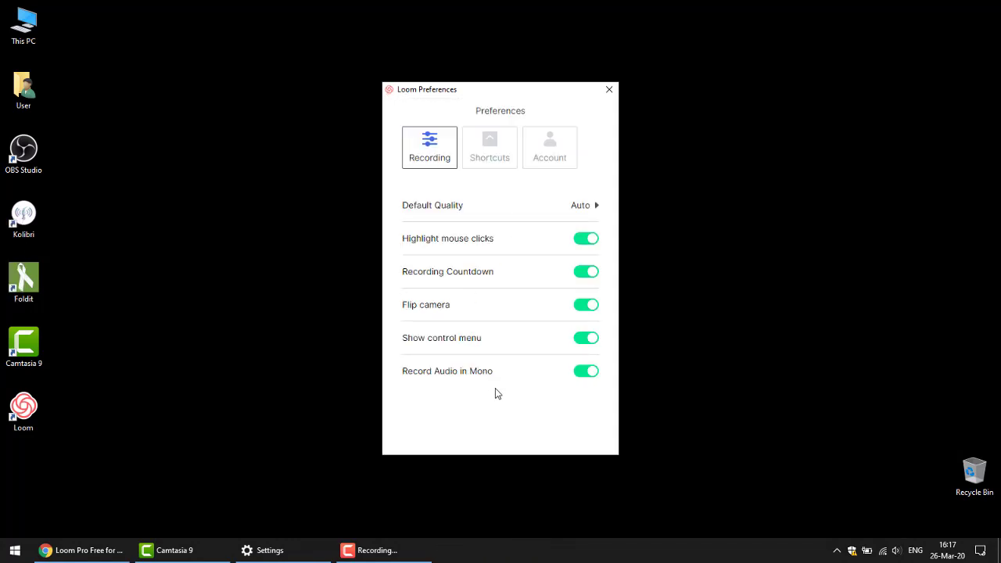
{"action": "left_click", "coordinate": [609, 90]}
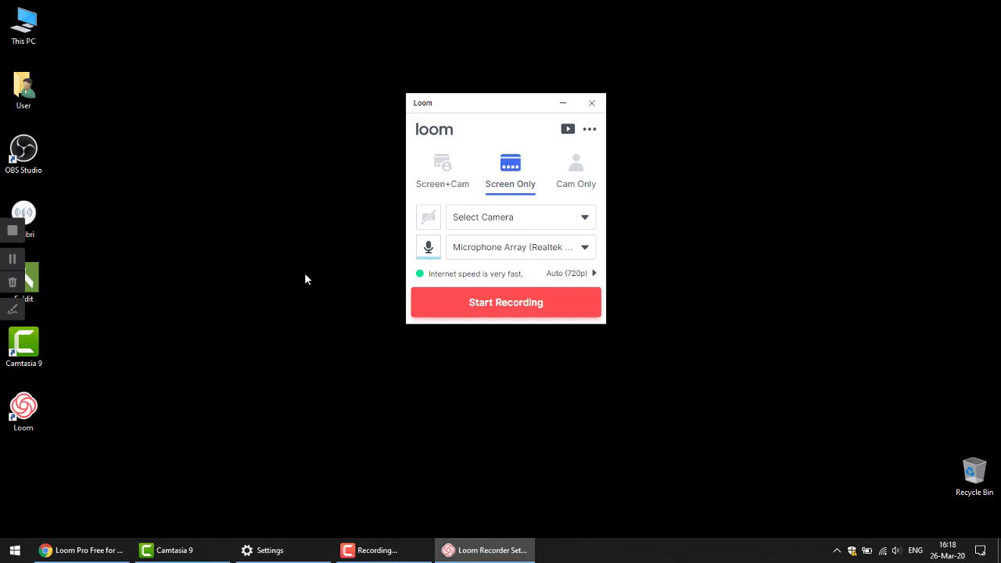
Start the screen-only recording and dismiss the hint about stopping it.
{"action": "left_click", "coordinate": [482, 310]}
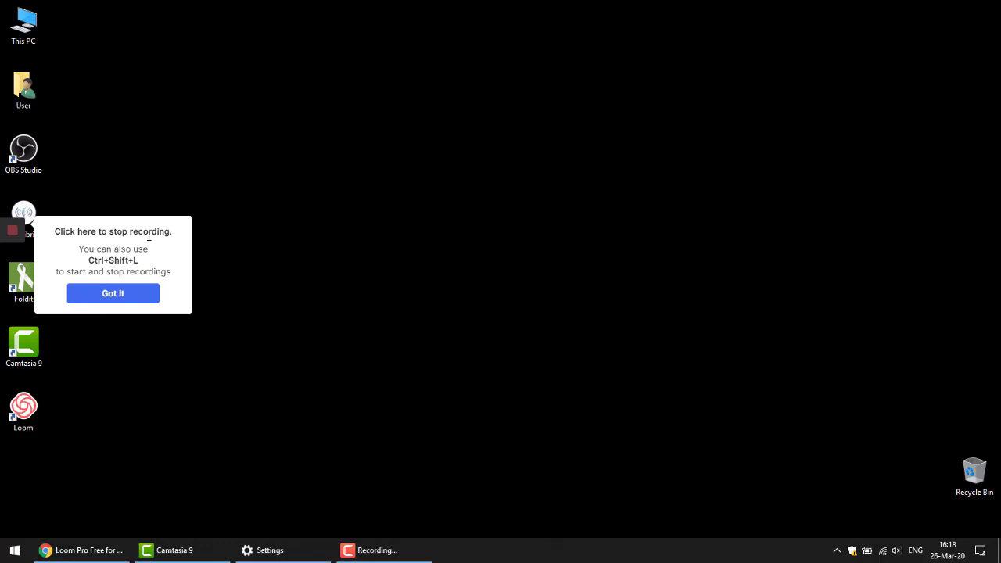
{"action": "left_click", "coordinate": [115, 294]}
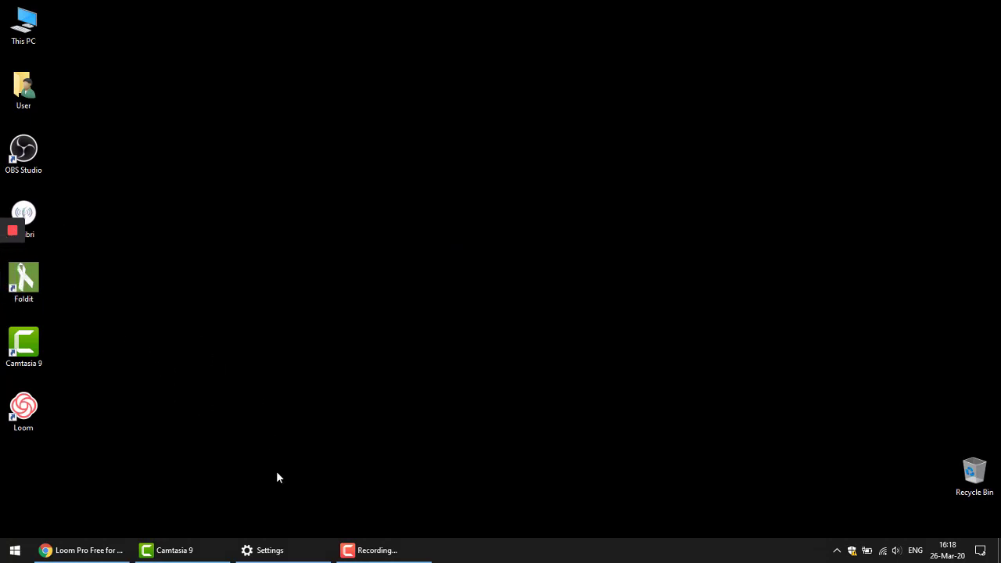
Switch to Camtasia 9, move the timeline playhead to about 0:00:02;07, and minimize the window.
{"action": "left_click", "coordinate": [199, 550]}
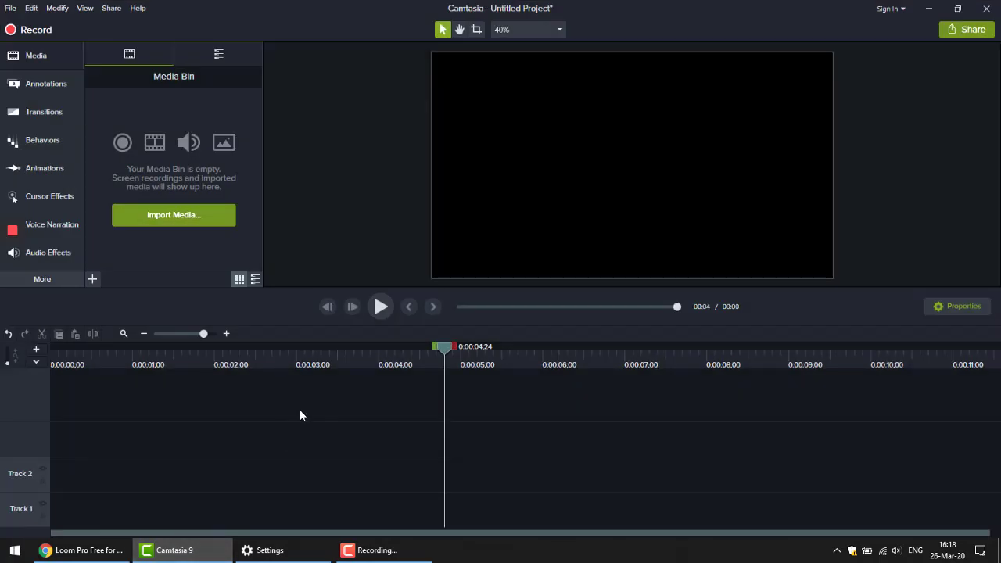
{"action": "left_click_drag", "start_coordinate": [442, 346], "coordinate": [233, 352]}
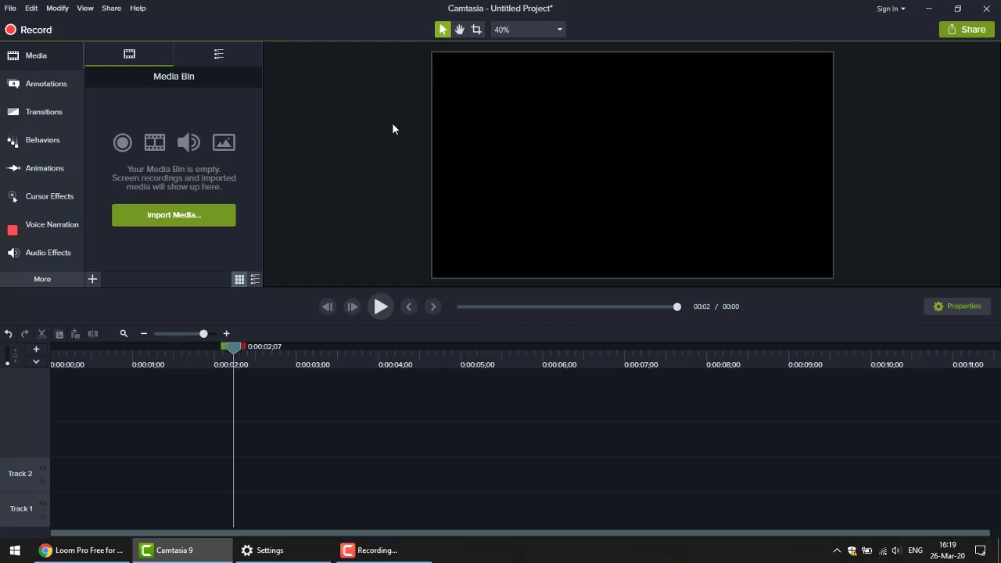
{"action": "left_click", "coordinate": [930, 9]}
Draw a red V-shaped stroke on the desktop with Loom's drawing tool.
{"action": "mouse_move", "coordinate": [15, 234]}
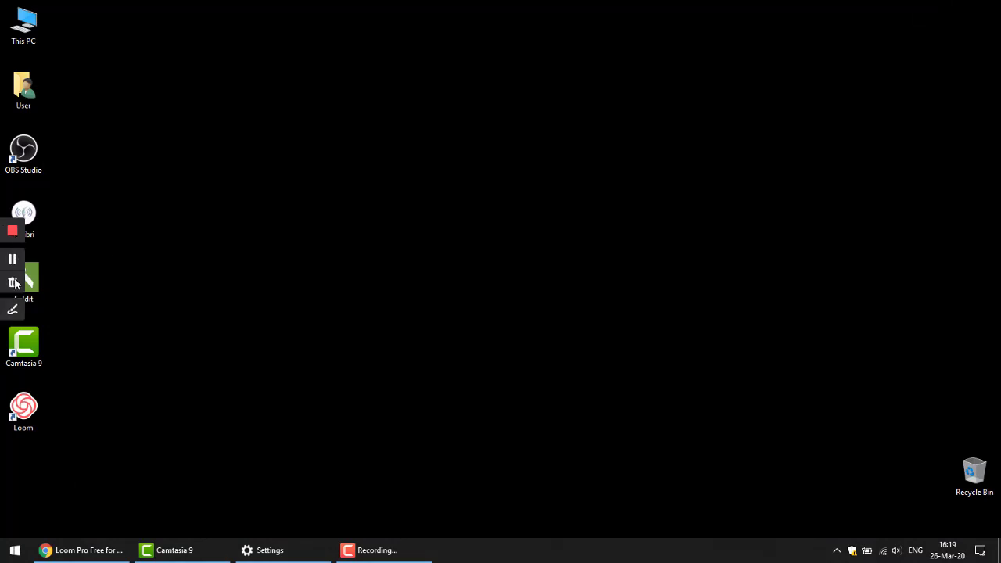
{"action": "left_click", "coordinate": [12, 312]}
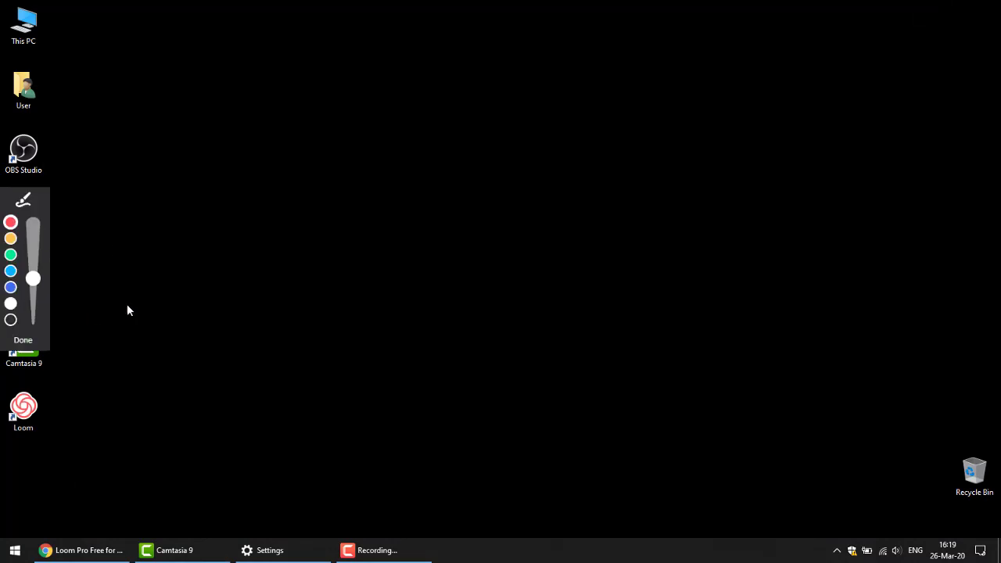
{"action": "left_click_drag", "start_coordinate": [299, 180], "coordinate": [410, 212]}
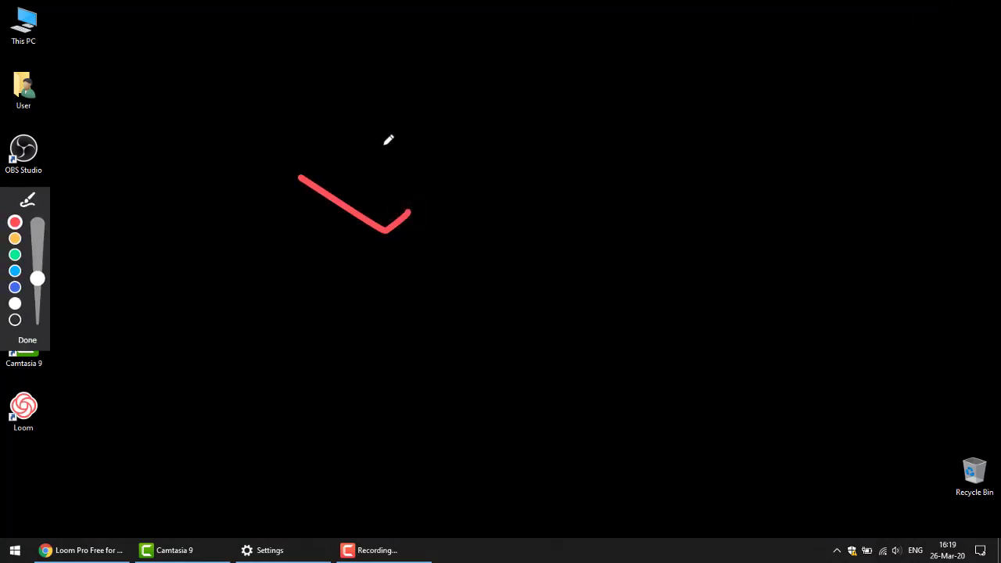
Draw another red stroke on the desktop above the first one and exit Loom's drawing tool.
{"action": "mouse_move", "coordinate": [381, 144]}
{"action": "left_mouse_down"}
{"action": "mouse_move", "coordinate": [430, 192]}
{"action": "mouse_move", "coordinate": [492, 159]}
{"action": "left_mouse_up"}
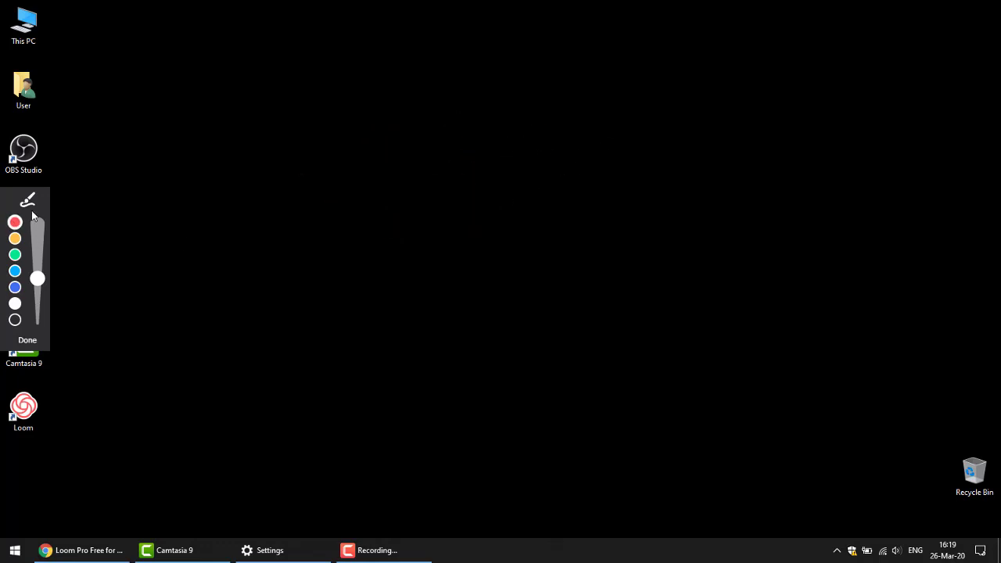
{"action": "left_click", "coordinate": [27, 341]}
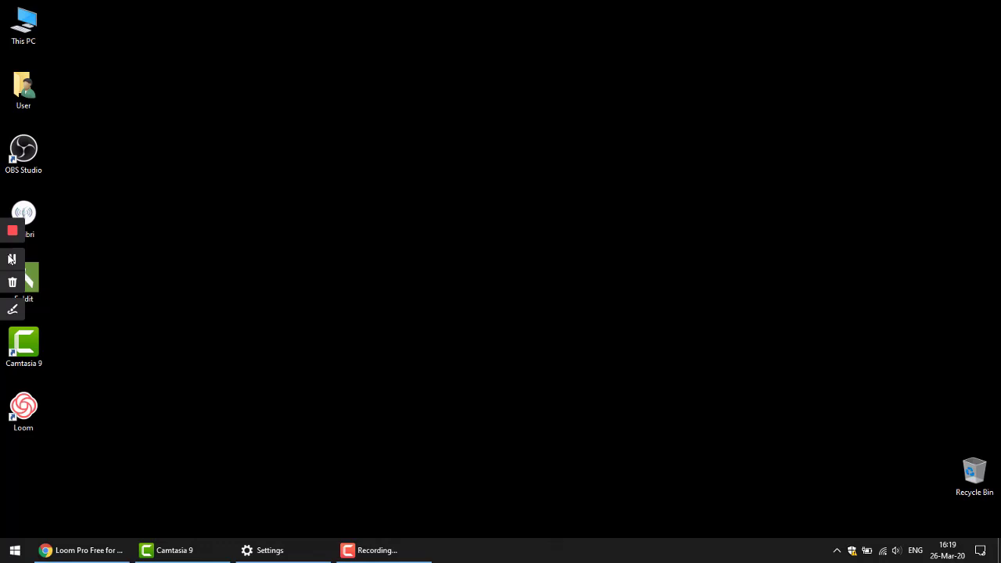
Stop the Loom recording and start the guided tour of editing and sharing options on the video's page.
{"action": "left_click", "coordinate": [13, 264]}
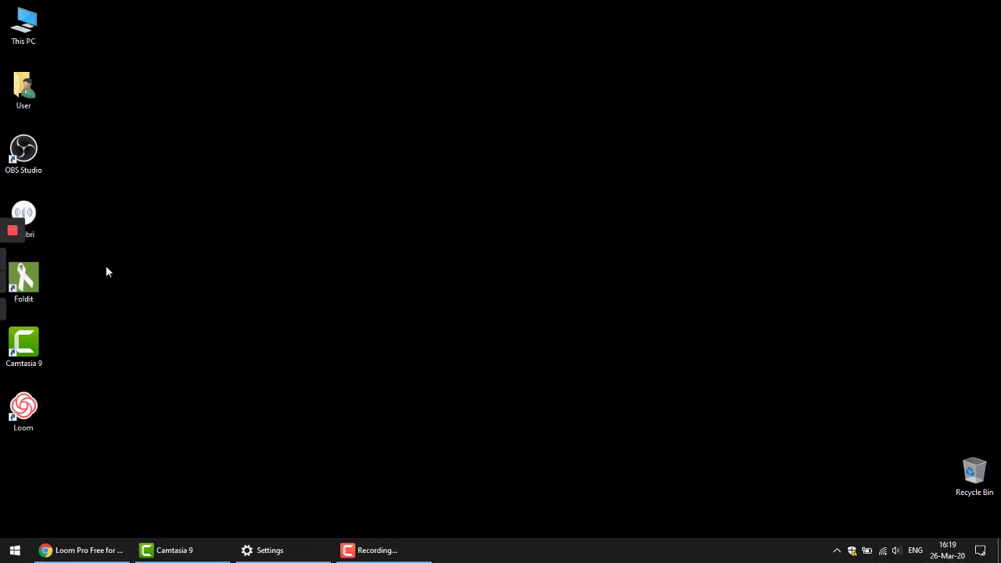
{"action": "mouse_move", "coordinate": [4, 268]}
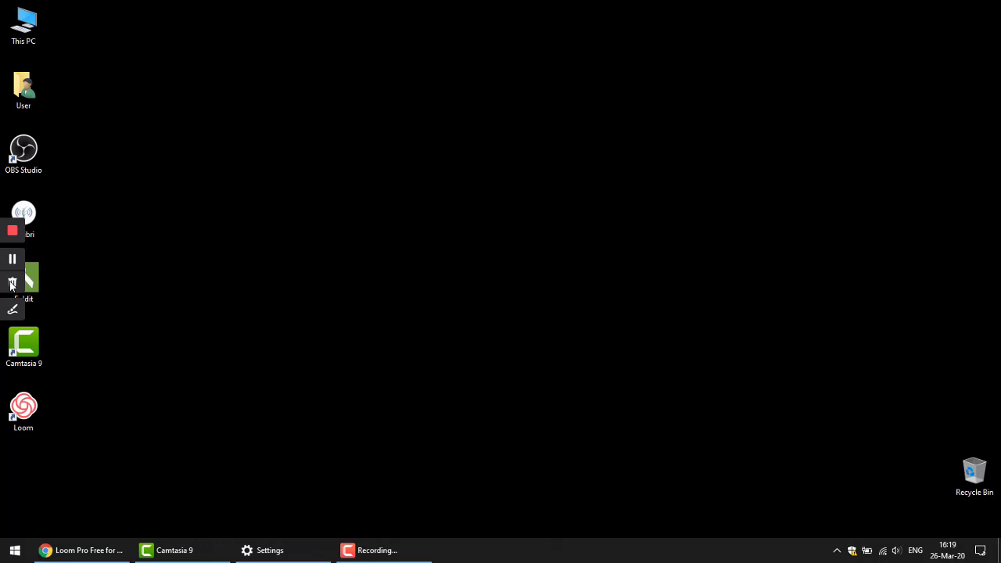
{"action": "left_click", "coordinate": [13, 230]}
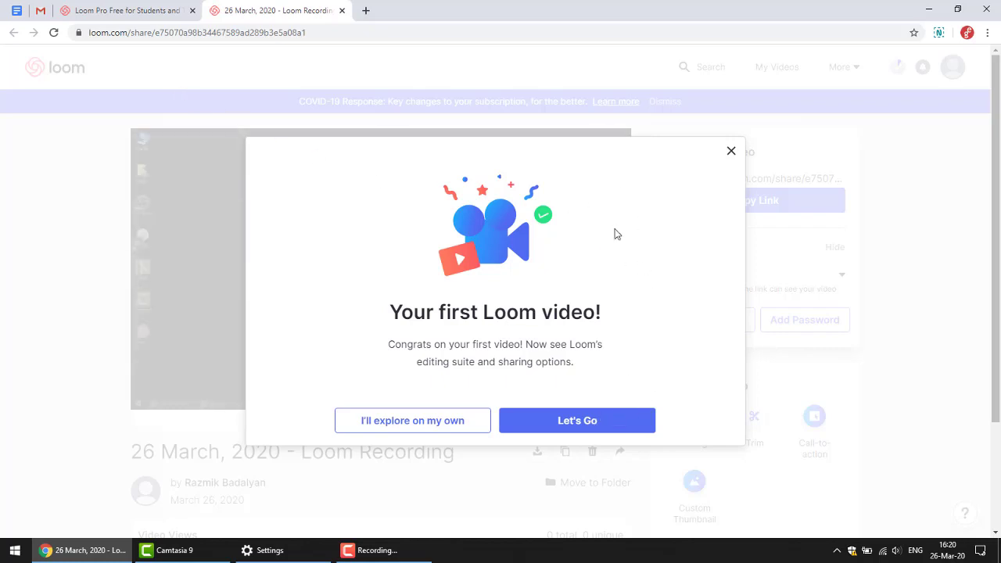
{"action": "left_click", "coordinate": [577, 424]}
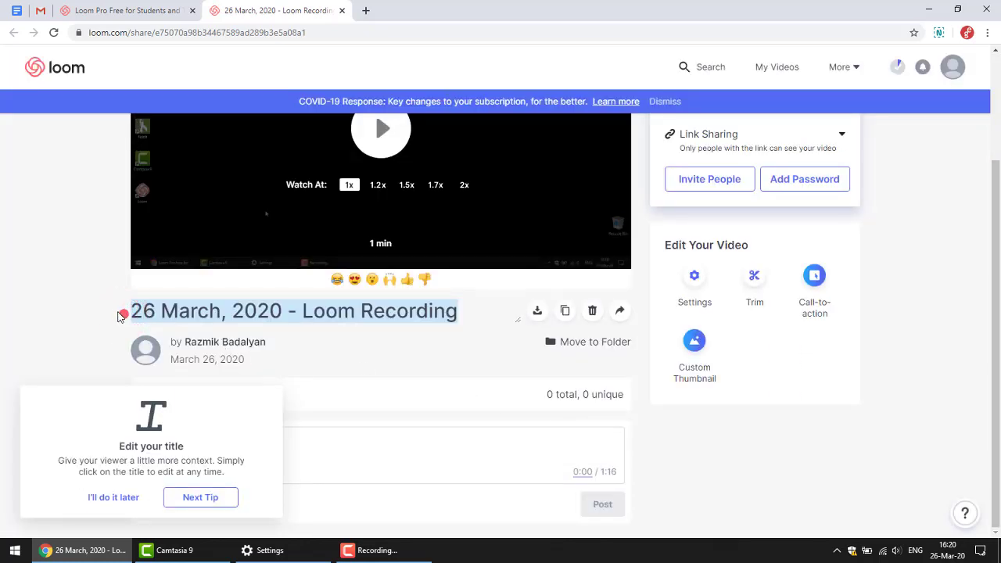
Rename the video "პირველი ვიდეო" and advance the tour to the Search Engine Indexing tip.
{"action": "left_click", "coordinate": [119, 315]}
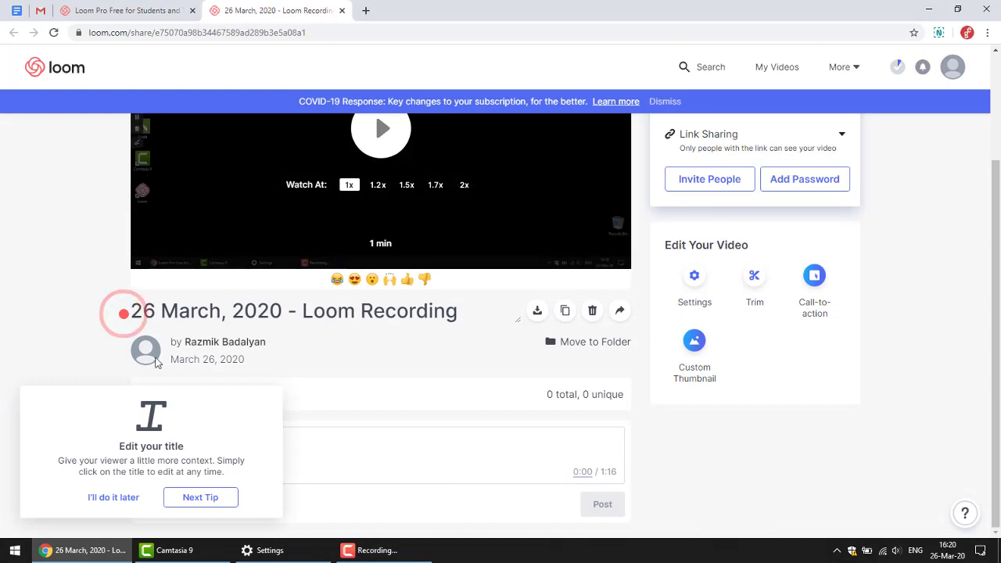
{"action": "left_click", "coordinate": [135, 313]}
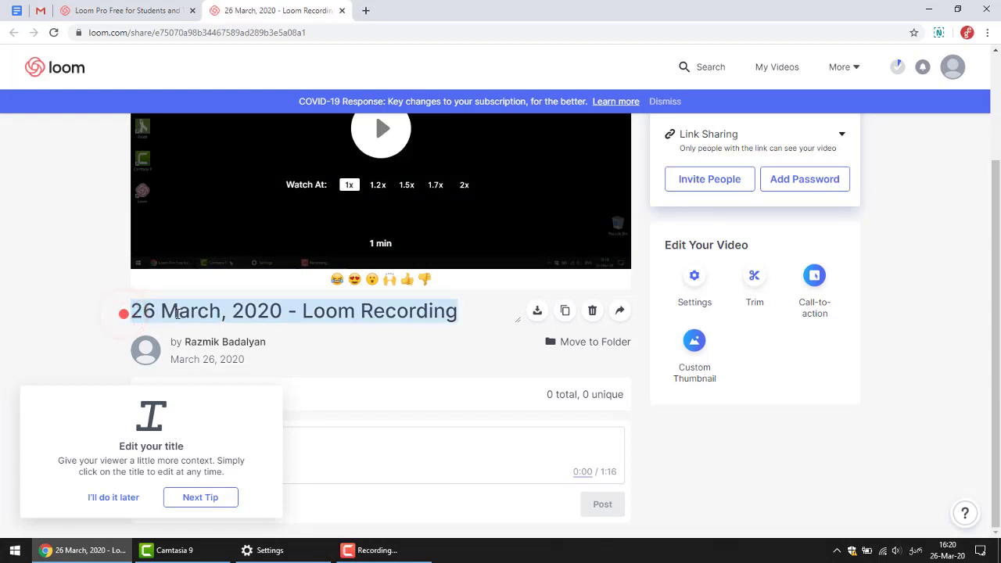
{"action": "type", "text": "პირველი "}
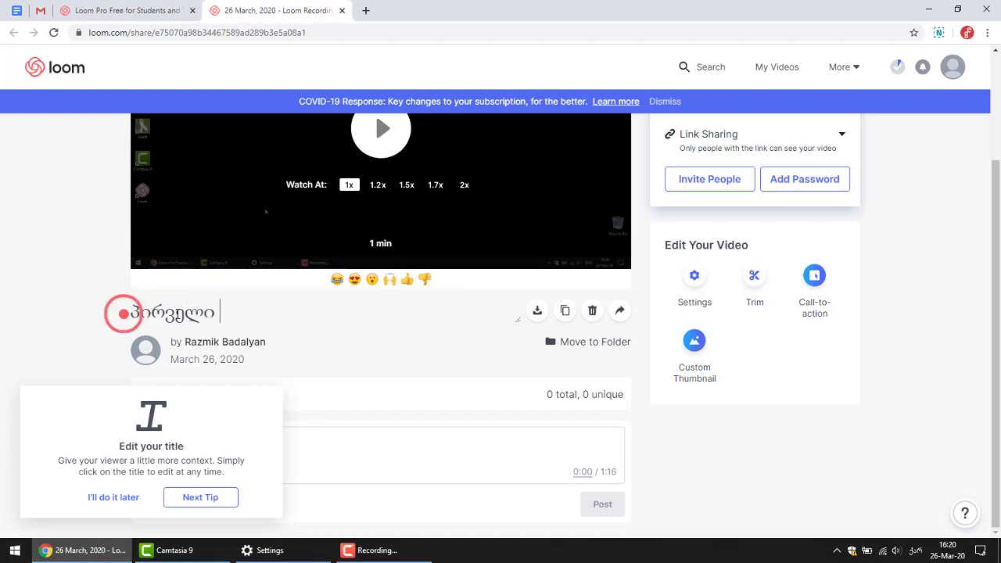
{"action": "type", "text": "ვიდეო"}
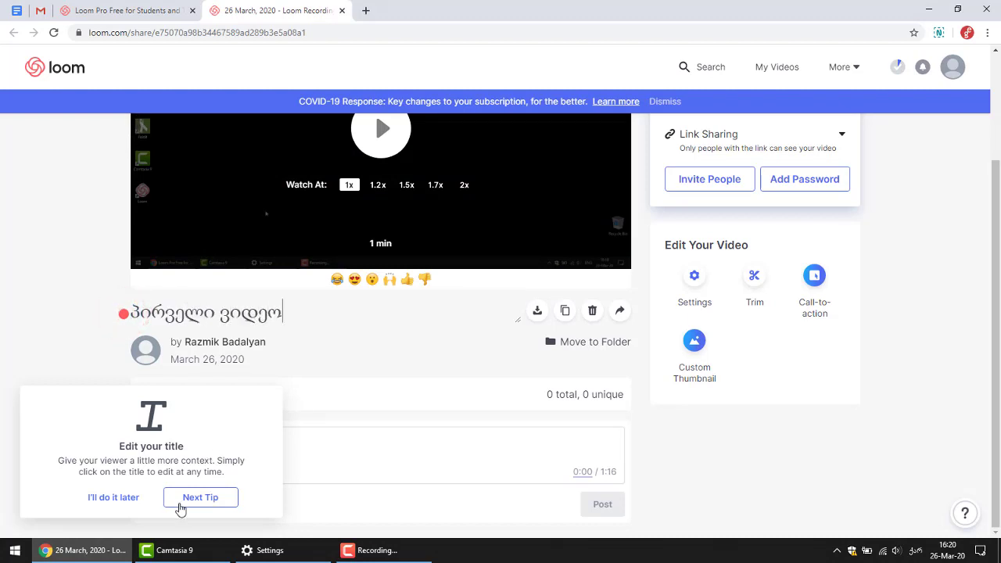
{"action": "left_click", "coordinate": [190, 501]}
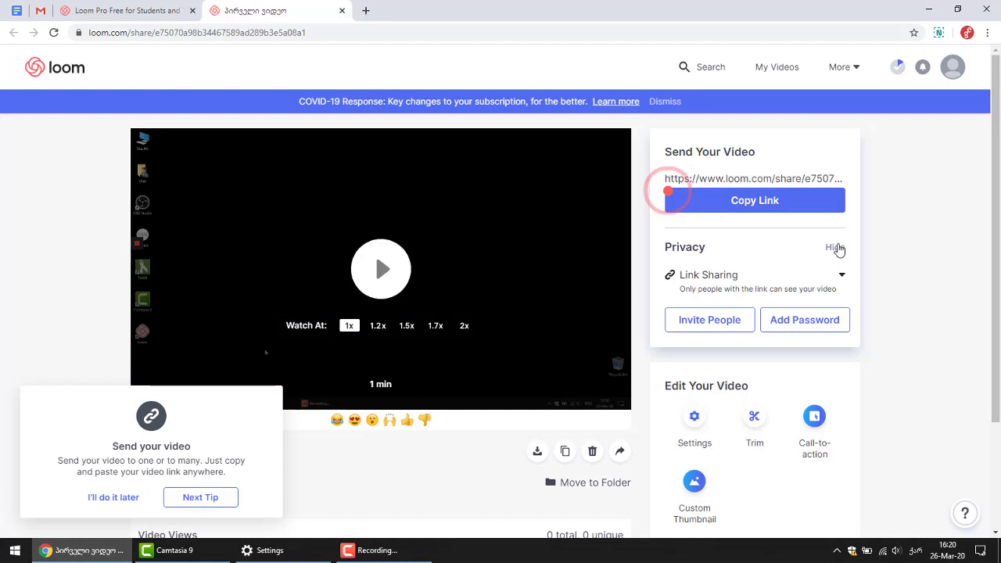
{"action": "left_click", "coordinate": [211, 501]}
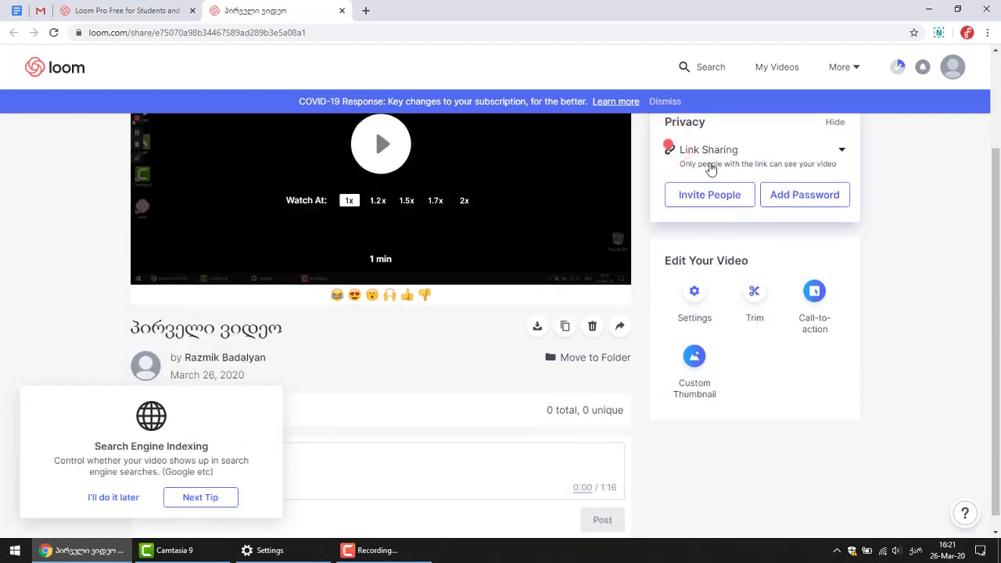
Try the Public privacy option for the video and return it to Link Sharing.
{"action": "left_click", "coordinate": [842, 153]}
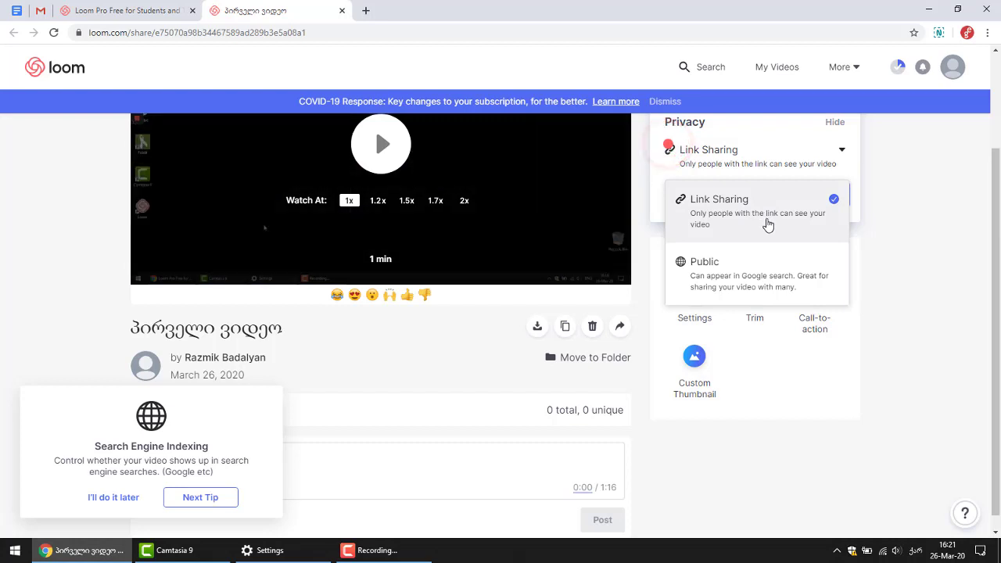
{"action": "left_click", "coordinate": [758, 267]}
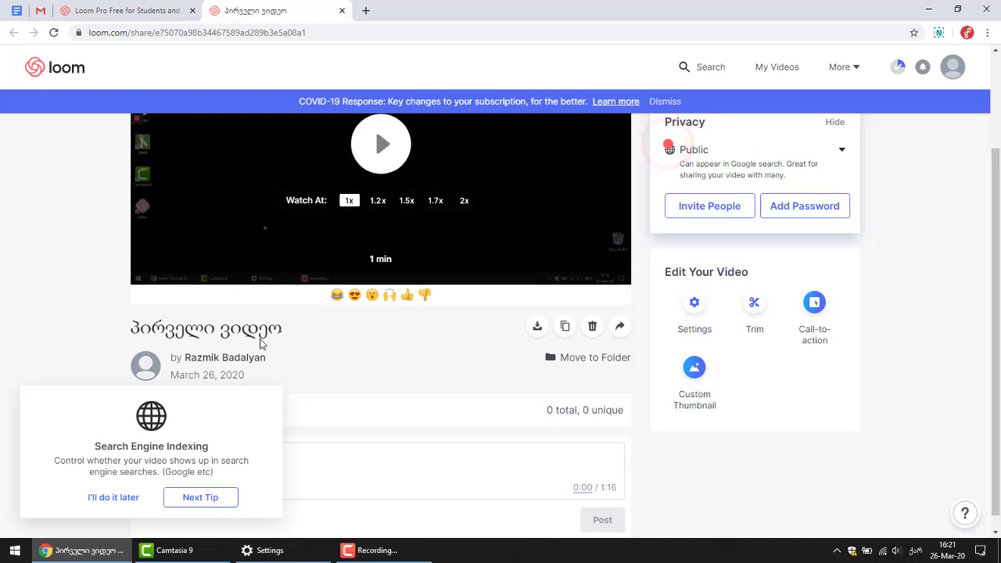
{"action": "scroll", "coordinate": [313, 340], "scroll_direction": "up", "scroll_amount": 2}
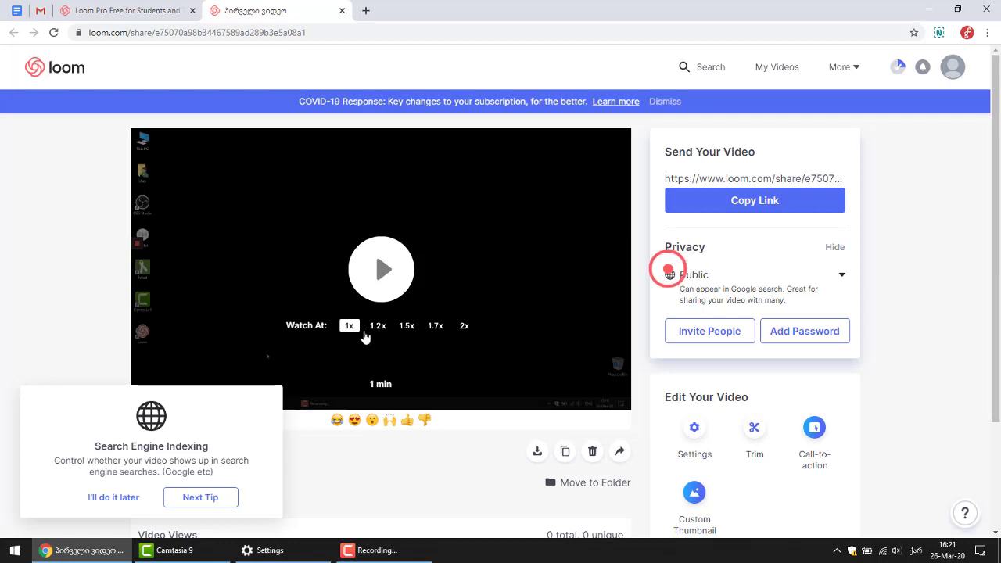
{"action": "left_click", "coordinate": [759, 284]}
{"action": "left_click", "coordinate": [743, 338]}
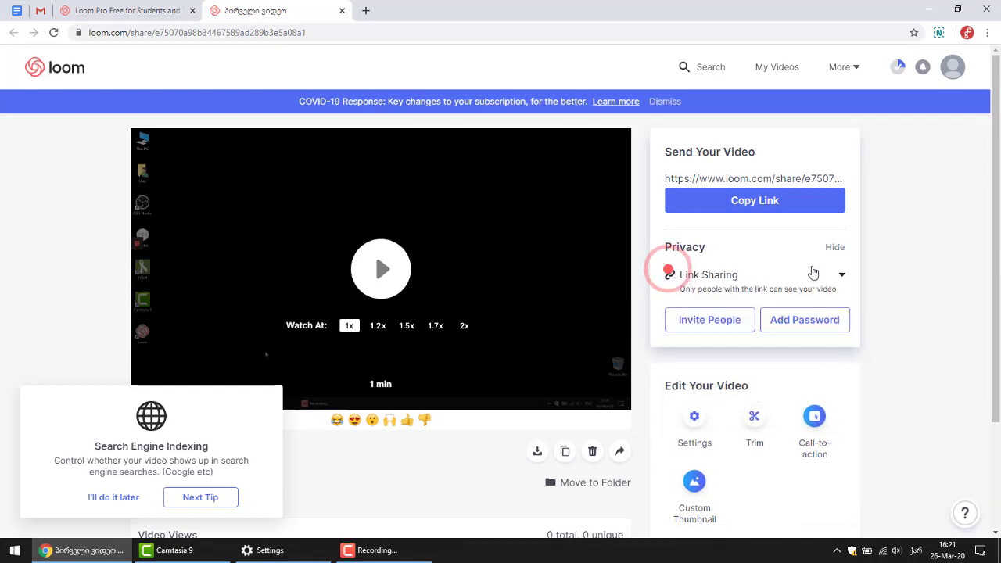
{"action": "left_click", "coordinate": [835, 248]}
{"action": "left_click", "coordinate": [835, 249]}
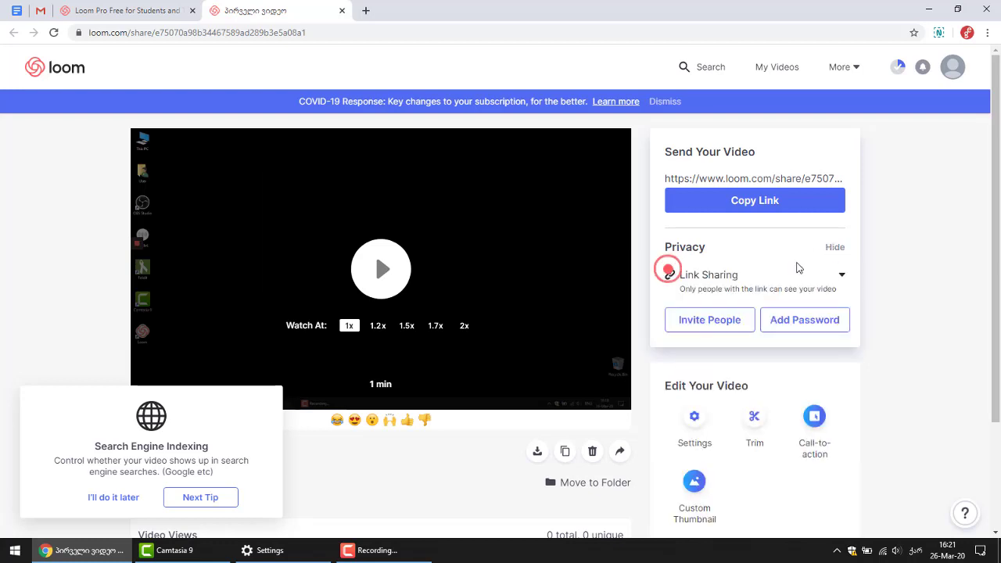
{"action": "scroll", "coordinate": [802, 305], "scroll_direction": "down", "scroll_amount": 2}
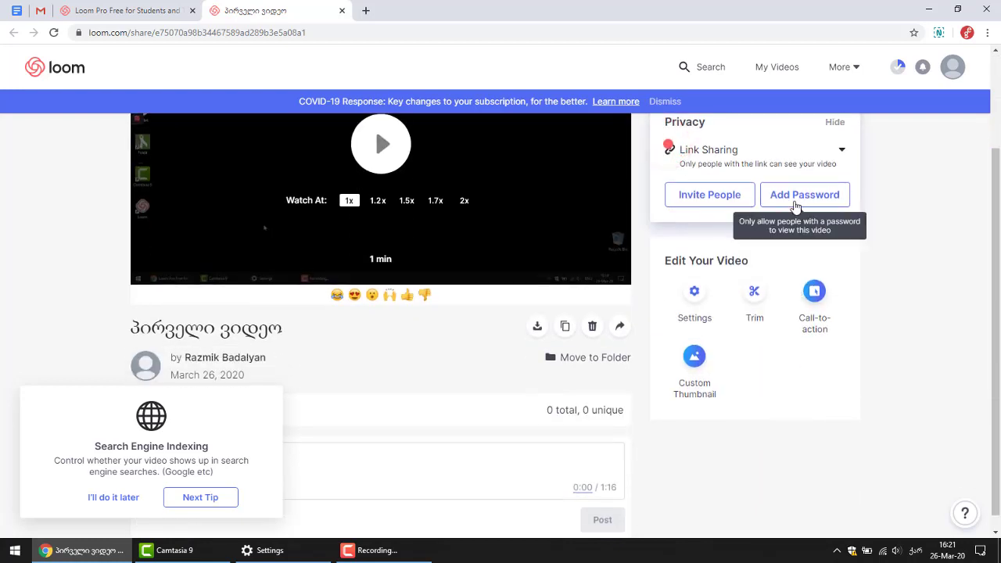
{"action": "scroll", "coordinate": [798, 199], "scroll_direction": "up", "scroll_amount": 2}
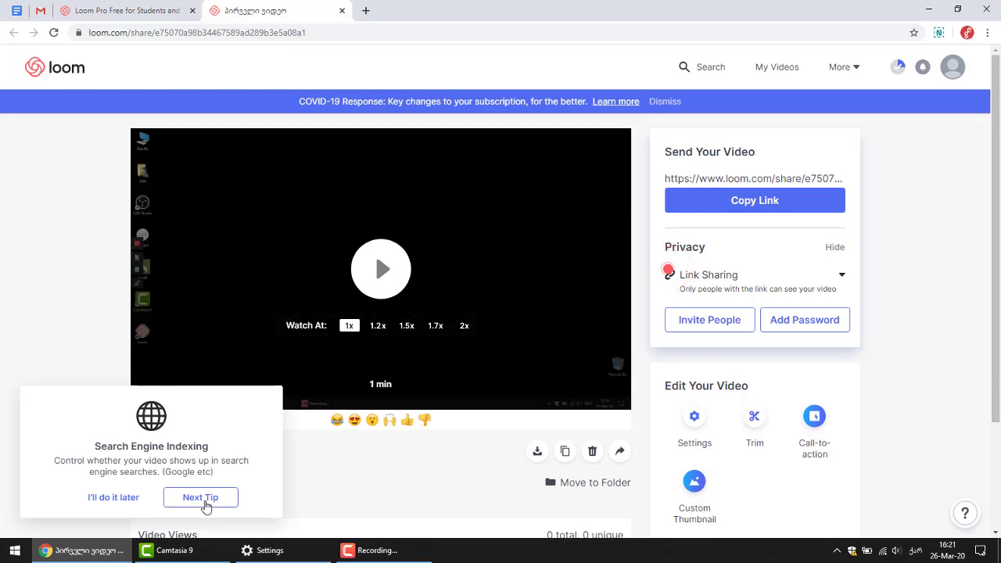
Advance to the Allow Access by Email tip, examine the Custom Access and Password Protect forms, and cancel both.
{"action": "left_click", "coordinate": [205, 502]}
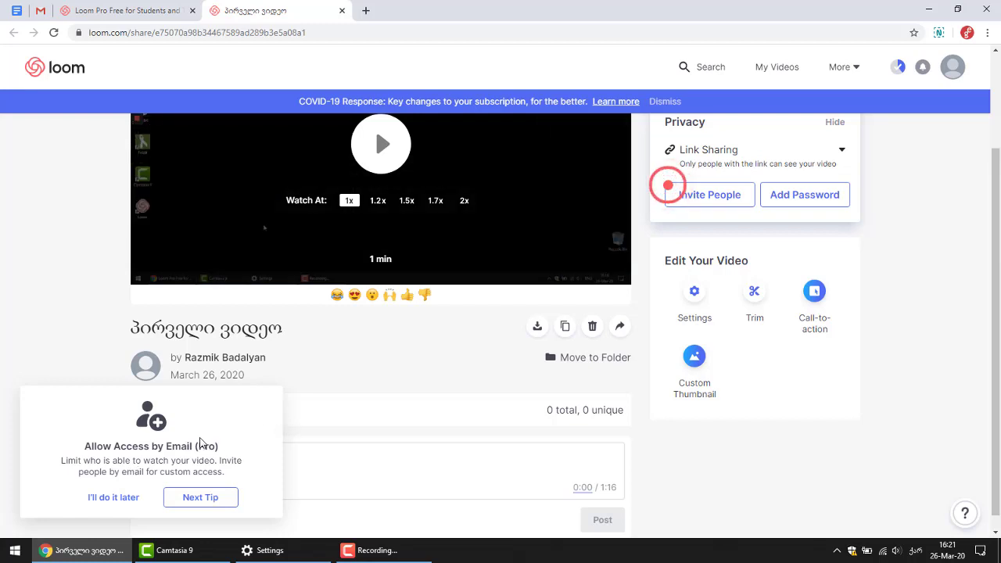
{"action": "left_click", "coordinate": [716, 204]}
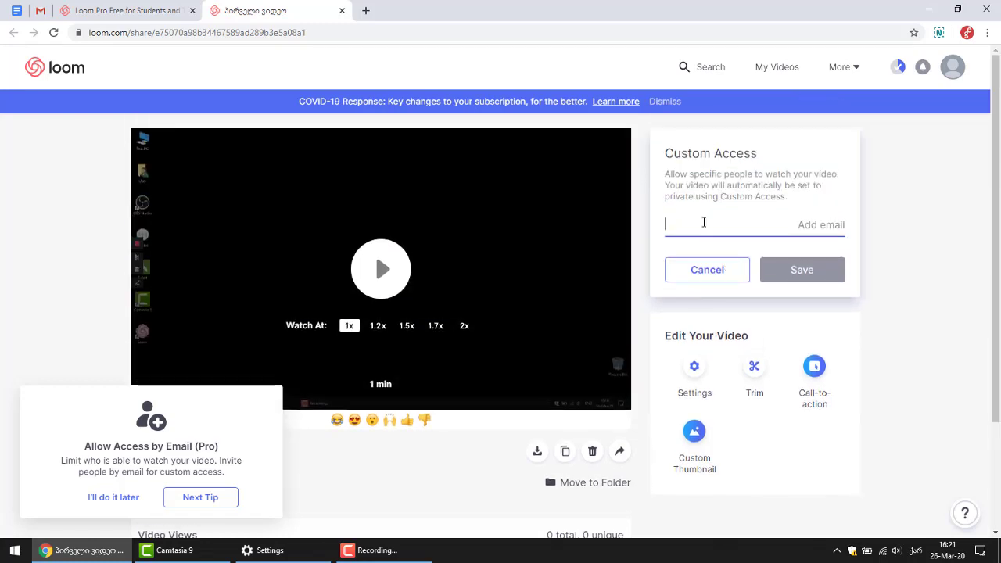
{"action": "left_click", "coordinate": [709, 270]}
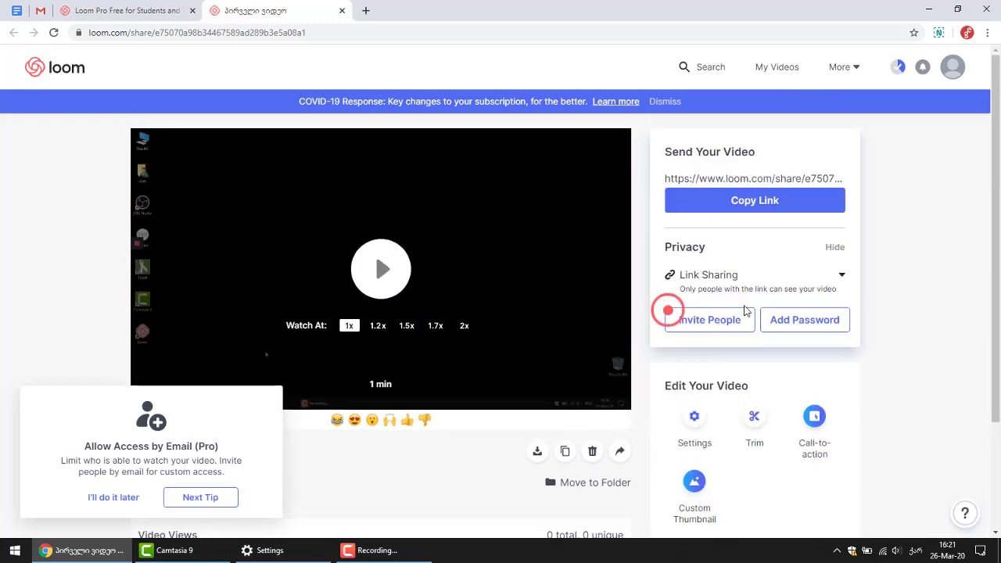
{"action": "left_click", "coordinate": [799, 322]}
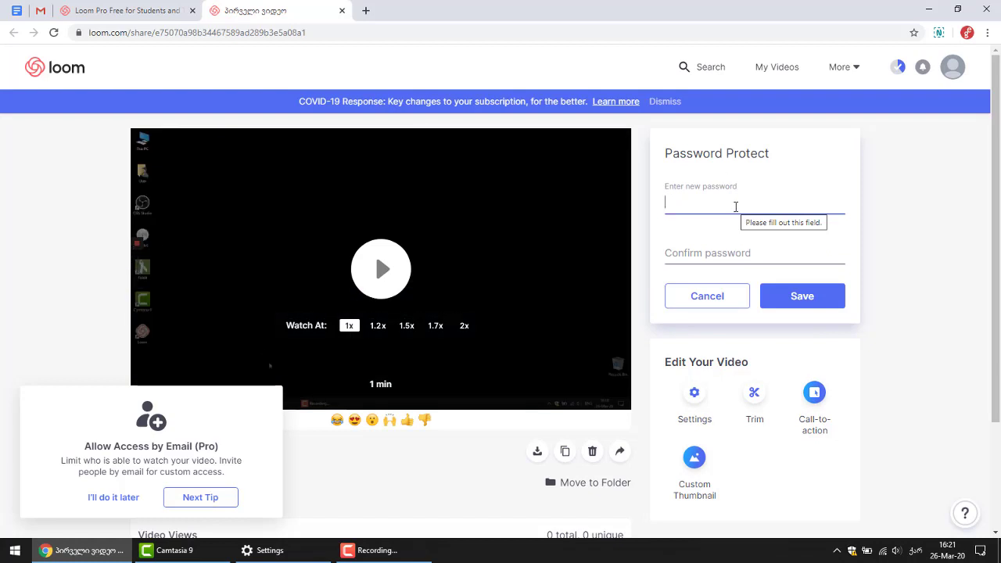
{"action": "left_click", "coordinate": [715, 294]}
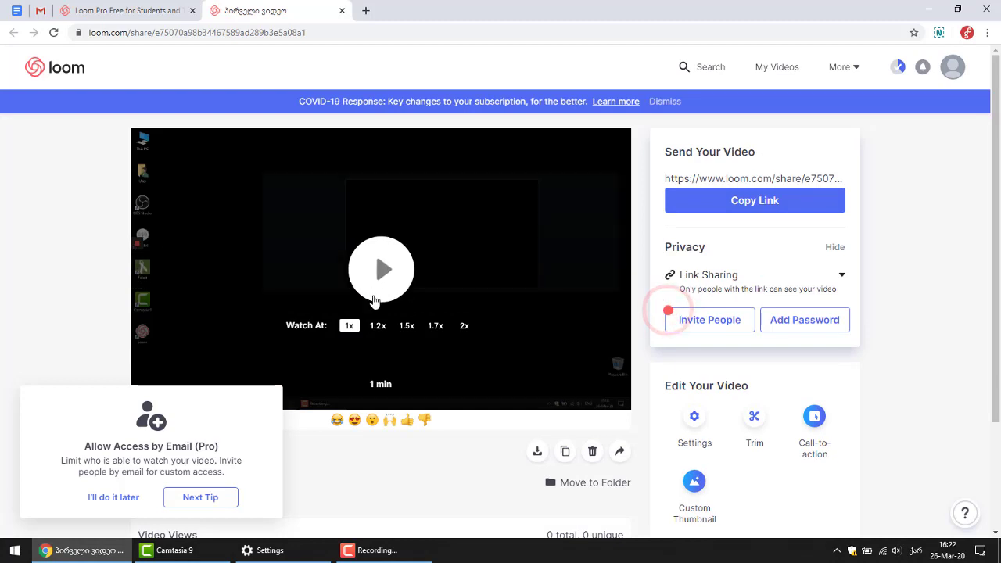
Advance the tour to the "Settings, Trim and more" tip and open the video's settings.
{"action": "scroll", "coordinate": [166, 329], "scroll_direction": "down", "scroll_amount": 2}
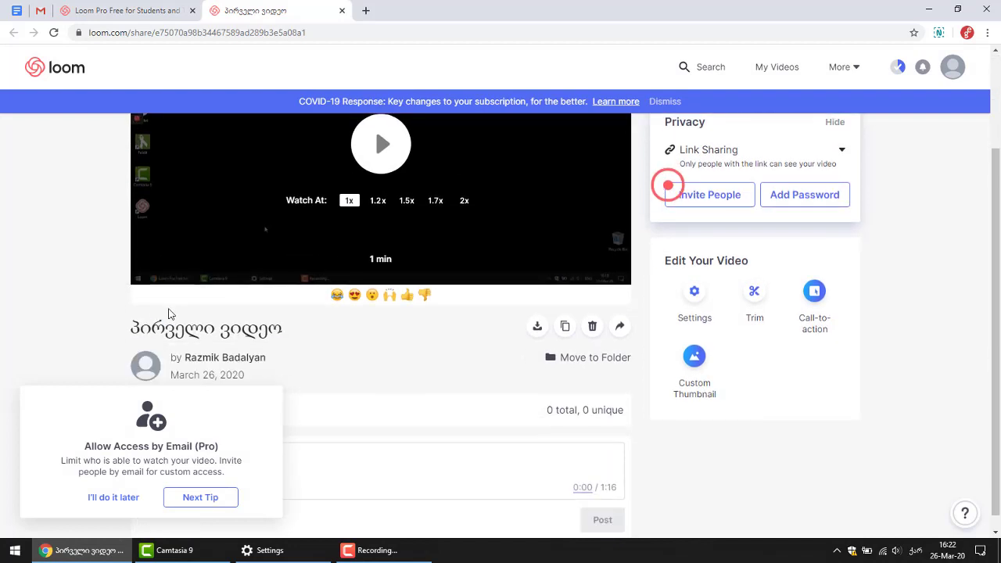
{"action": "left_click", "coordinate": [212, 496]}
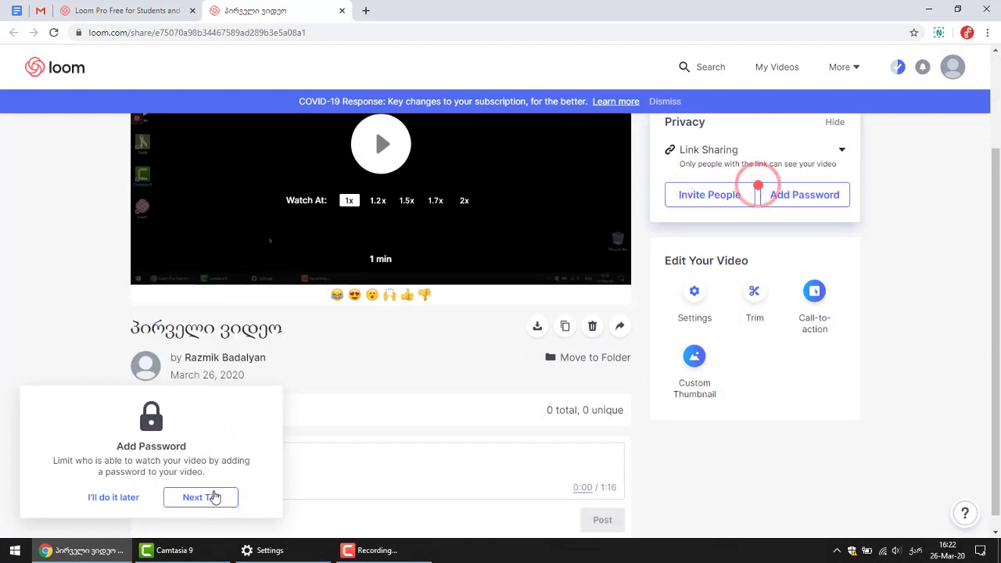
{"action": "left_click", "coordinate": [212, 497]}
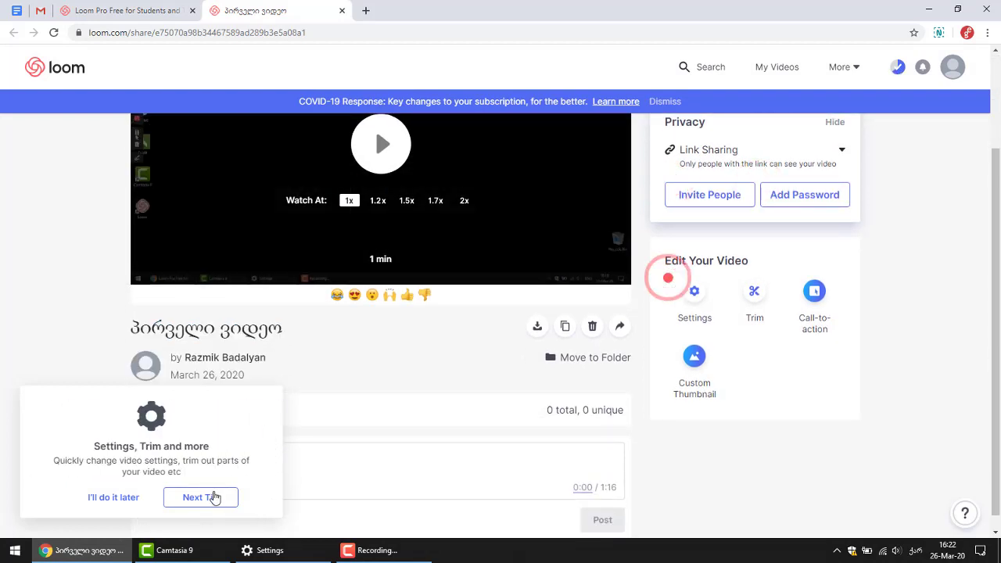
{"action": "left_click", "coordinate": [695, 295]}
{"action": "scroll", "coordinate": [682, 291], "scroll_direction": "up", "scroll_amount": 2}
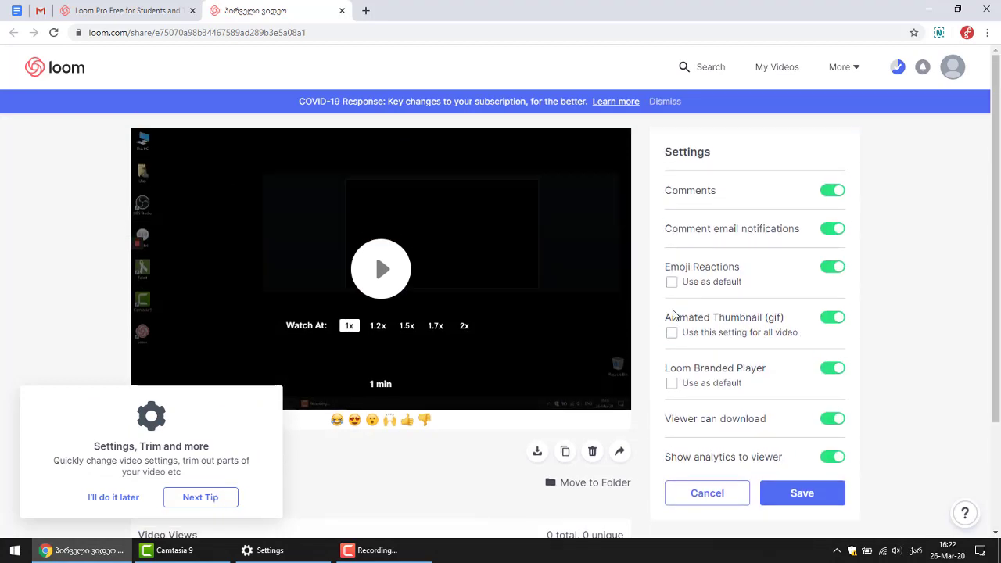
Review the comment area and the video's settings, and turn off Animated Thumbnail (gif).
{"action": "scroll", "coordinate": [577, 320], "scroll_direction": "down", "scroll_amount": 2}
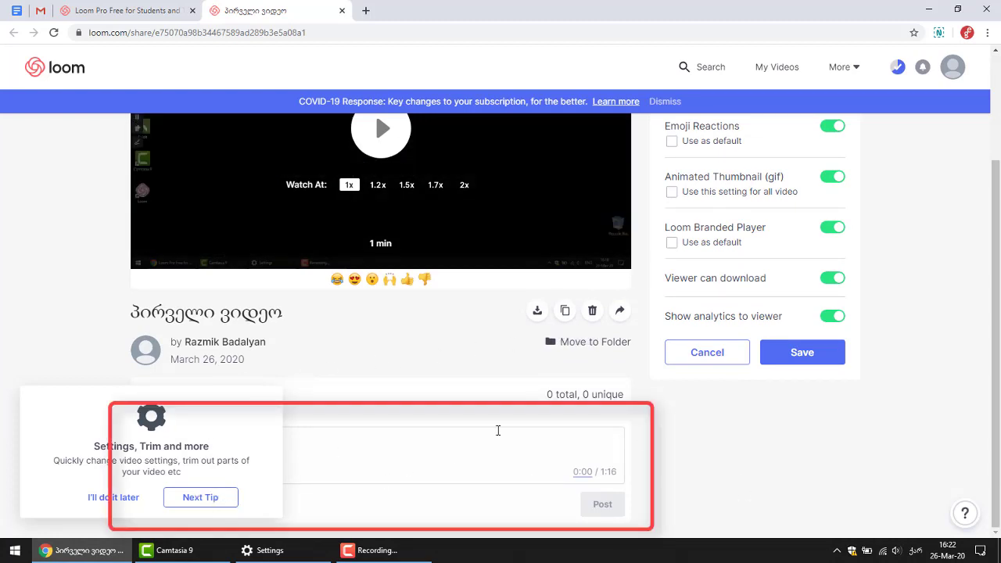
{"action": "scroll", "coordinate": [497, 430], "scroll_direction": "up", "scroll_amount": 2}
{"action": "scroll", "coordinate": [498, 430], "scroll_direction": "down", "scroll_amount": 2}
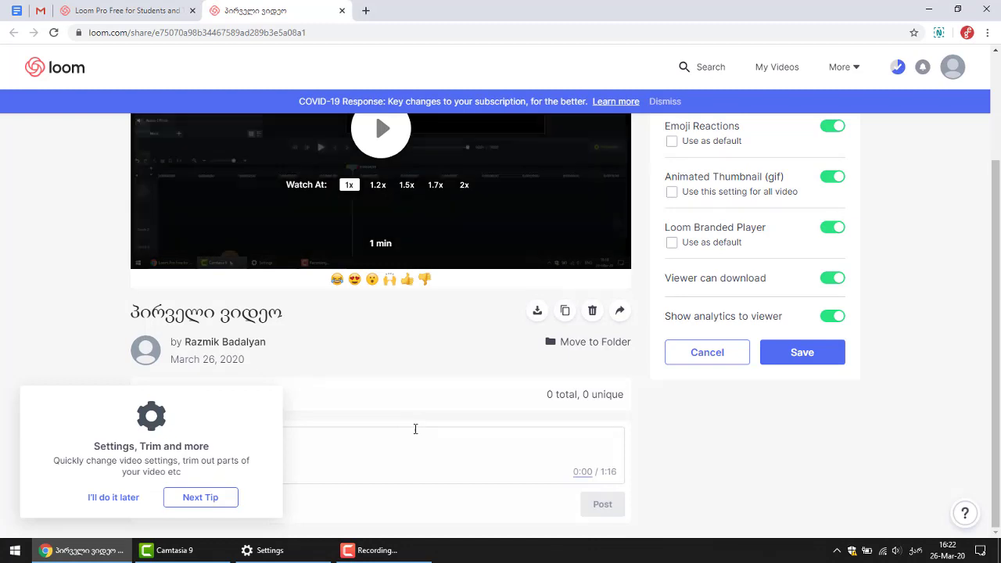
{"action": "scroll", "coordinate": [415, 428], "scroll_direction": "up", "scroll_amount": 2}
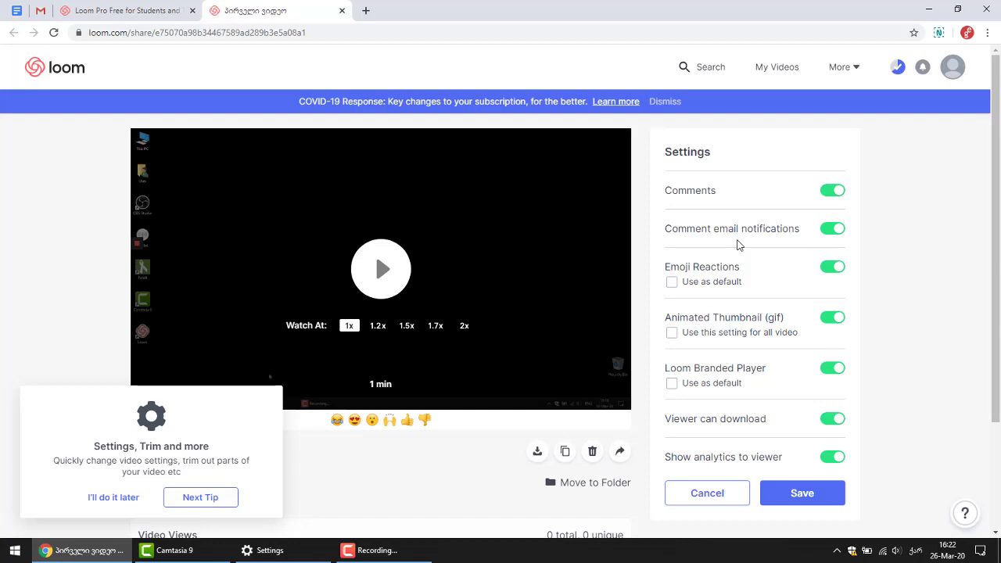
{"action": "scroll", "coordinate": [738, 245], "scroll_direction": "down", "scroll_amount": 2}
{"action": "scroll", "coordinate": [689, 200], "scroll_direction": "up", "scroll_amount": 1}
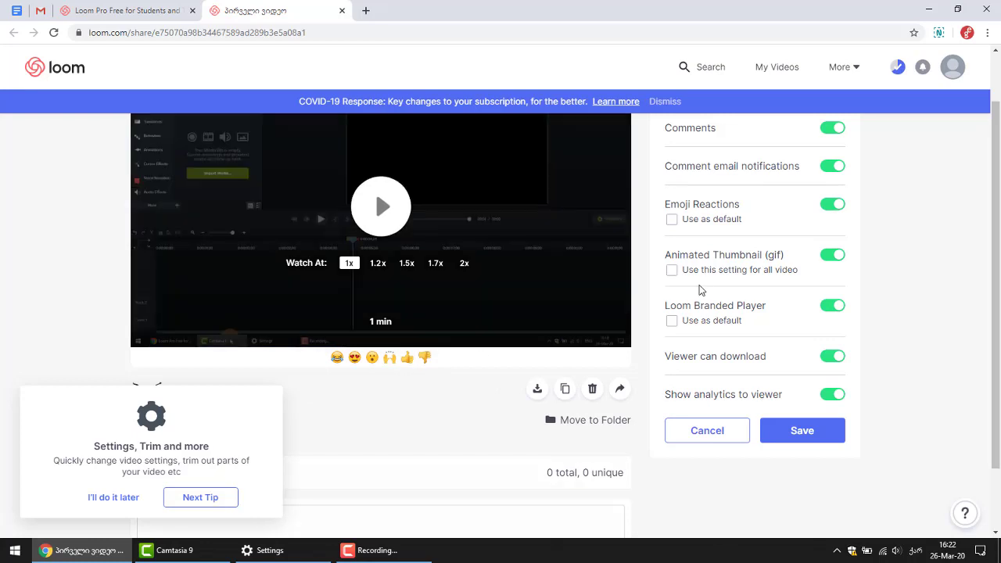
{"action": "scroll", "coordinate": [368, 227], "scroll_direction": "up", "scroll_amount": 1}
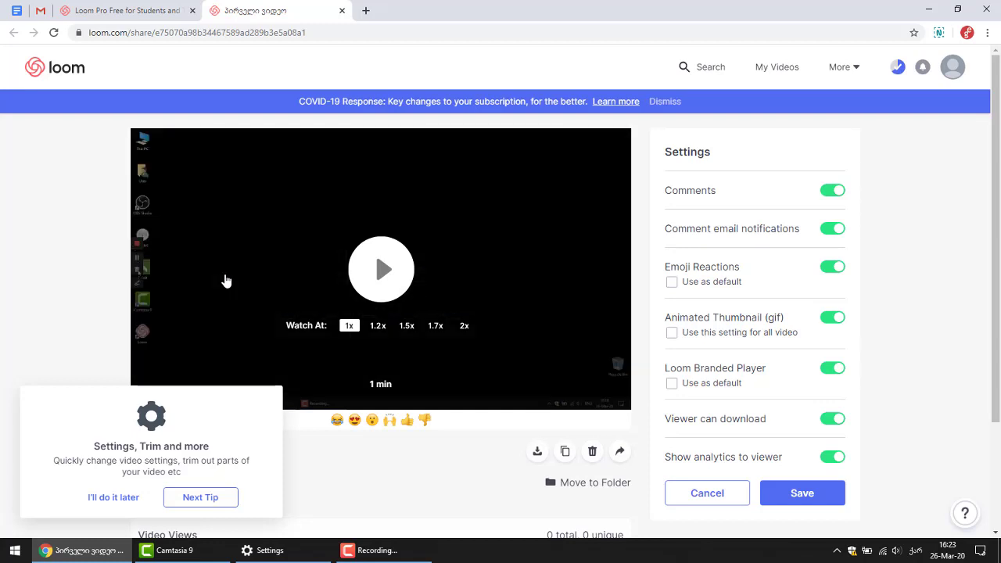
{"action": "left_click", "coordinate": [835, 319]}
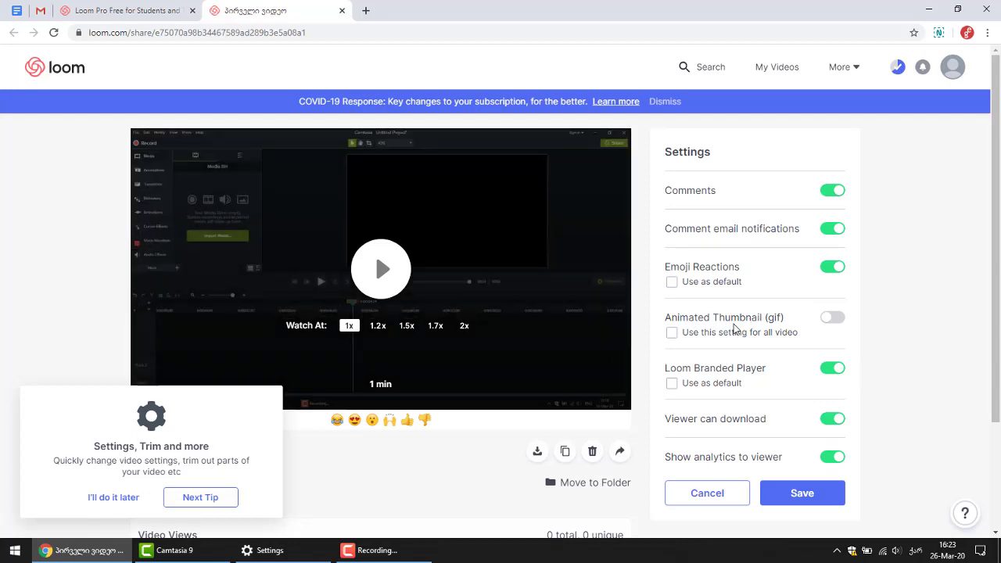
{"action": "scroll", "coordinate": [753, 306], "scroll_direction": "down", "scroll_amount": 1}
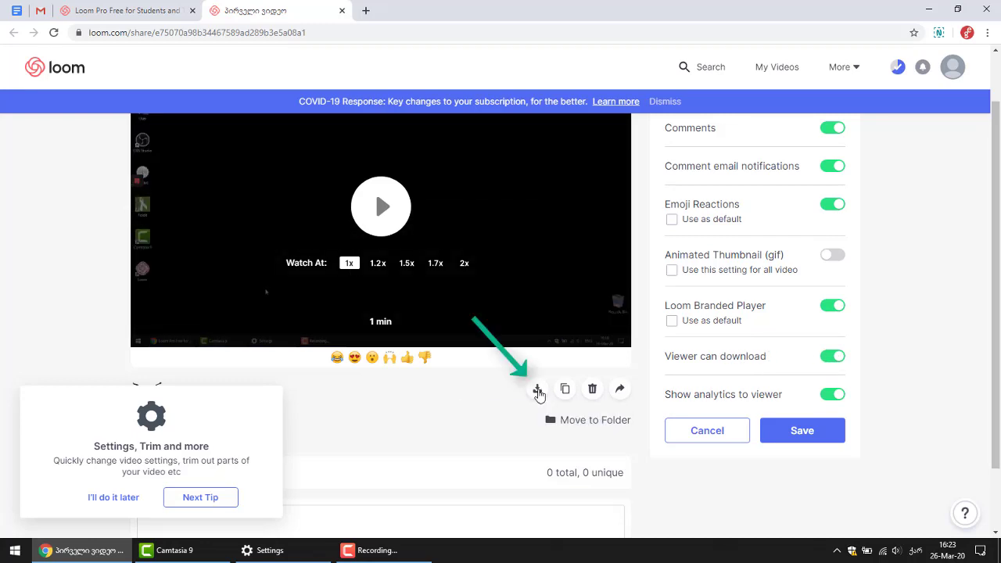
Save the changed settings for the video.
{"action": "mouse_move", "coordinate": [538, 392]}
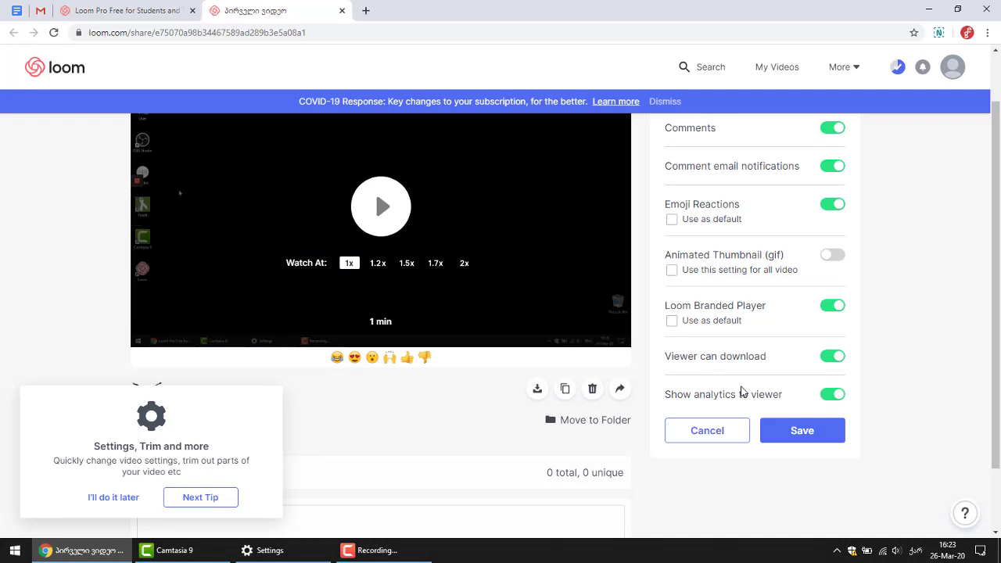
{"action": "left_click", "coordinate": [779, 433]}
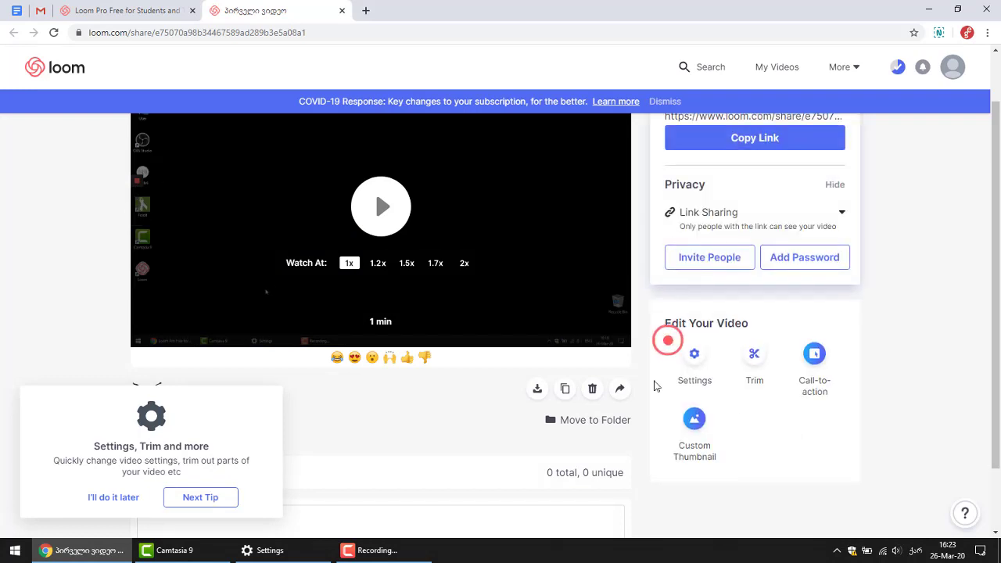
{"action": "scroll", "coordinate": [550, 353], "scroll_direction": "up", "scroll_amount": 1}
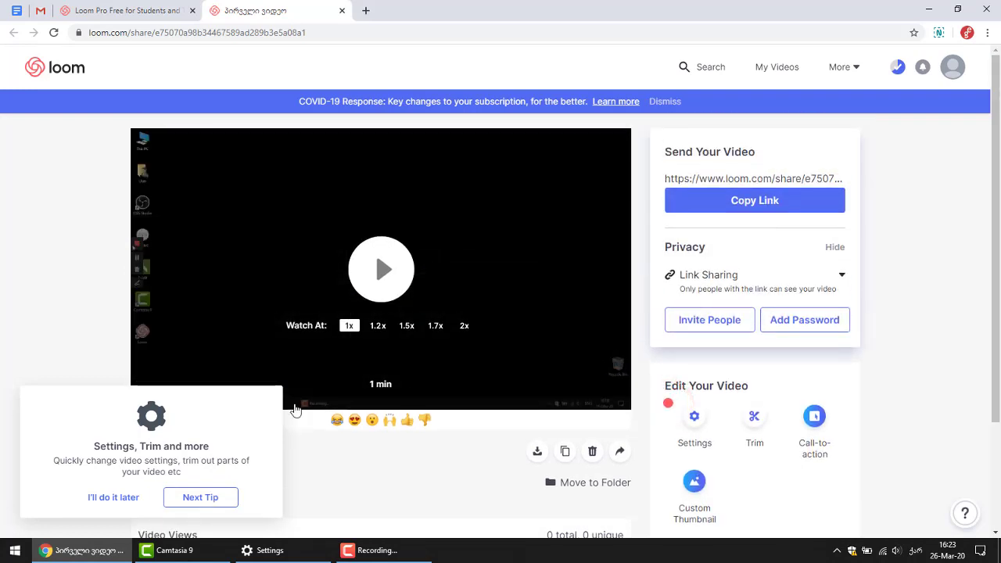
Advance the tour to the "Add a call-to-action (Pro)" tip, examine the call-to-action form and cancel it.
{"action": "left_click", "coordinate": [212, 499]}
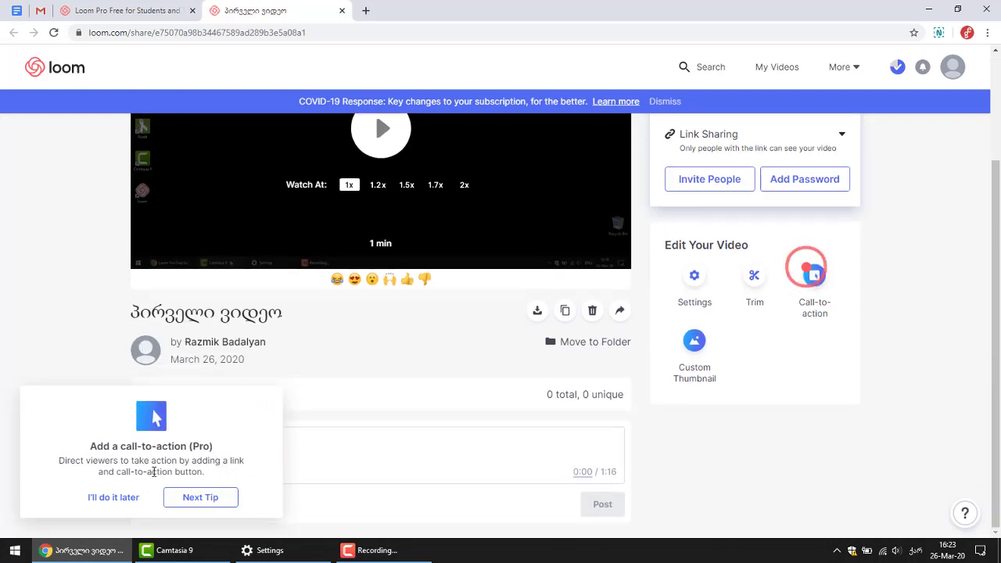
{"action": "scroll", "coordinate": [376, 429], "scroll_direction": "up", "scroll_amount": 2}
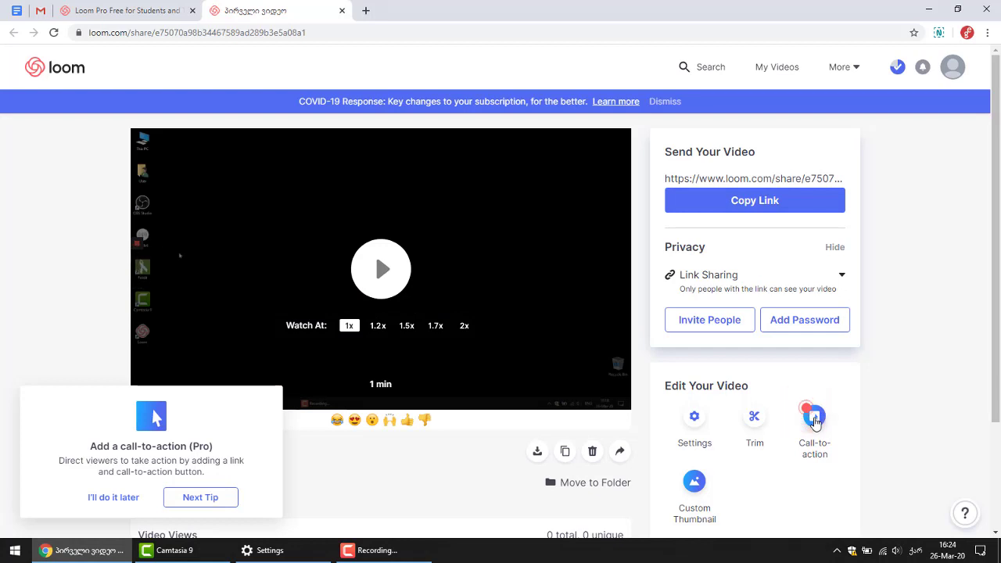
{"action": "left_click", "coordinate": [814, 420]}
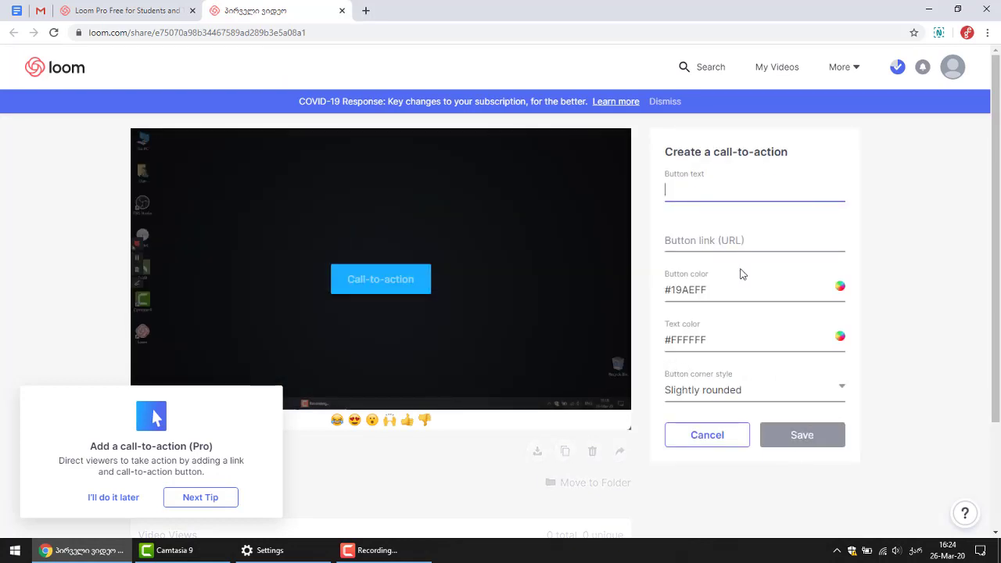
{"action": "left_click", "coordinate": [710, 439]}
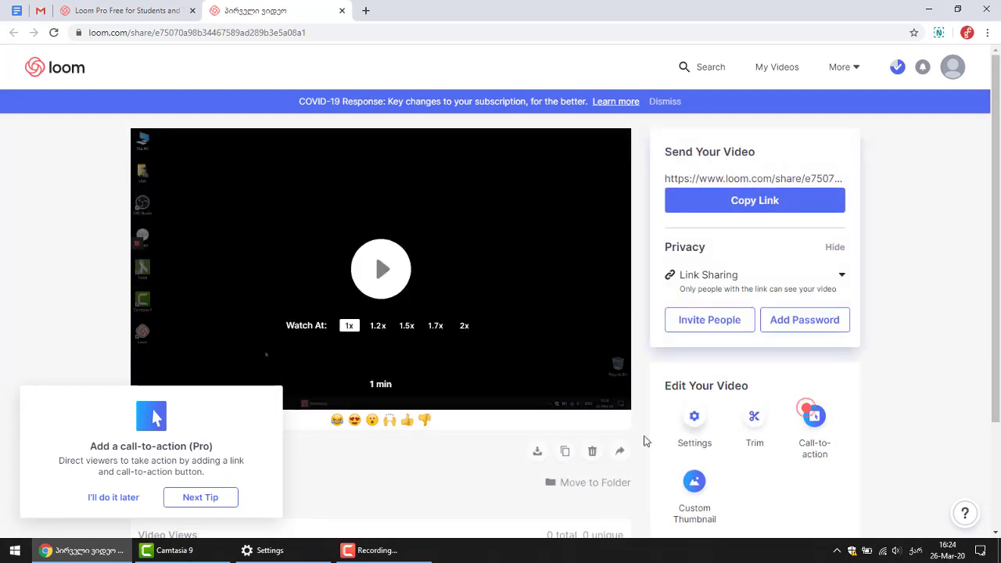
Advance the tour through the "Upload a new thumbnail (Pro)" tip to the "Launch Quick Start any time" tip.
{"action": "left_click", "coordinate": [222, 497]}
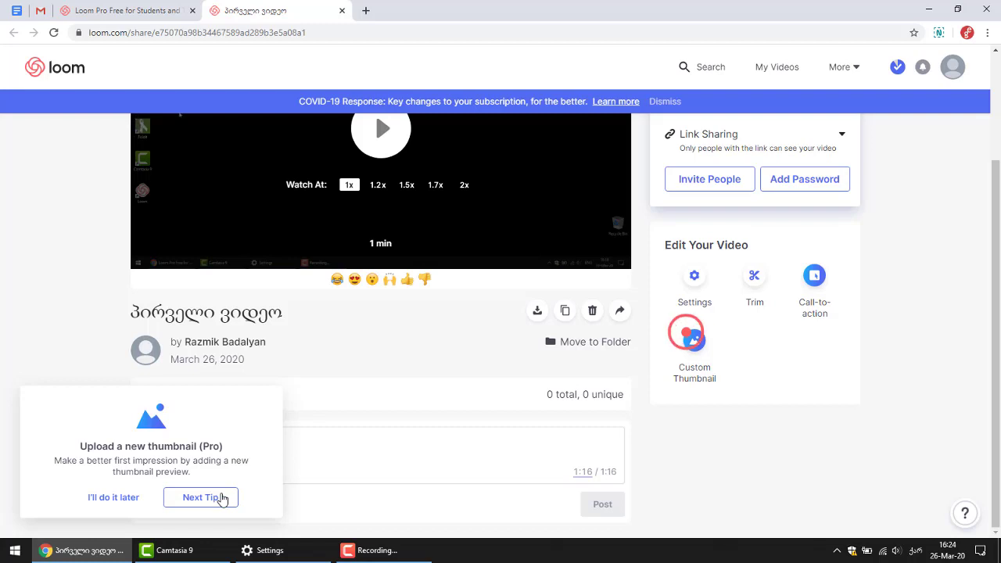
{"action": "scroll", "coordinate": [480, 292], "scroll_direction": "up", "scroll_amount": 2}
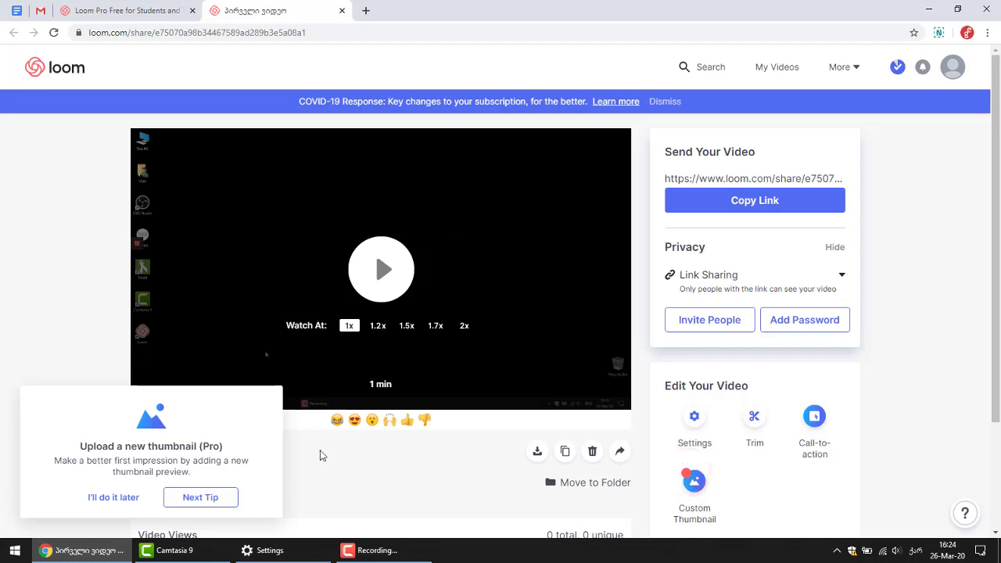
{"action": "left_click", "coordinate": [200, 497]}
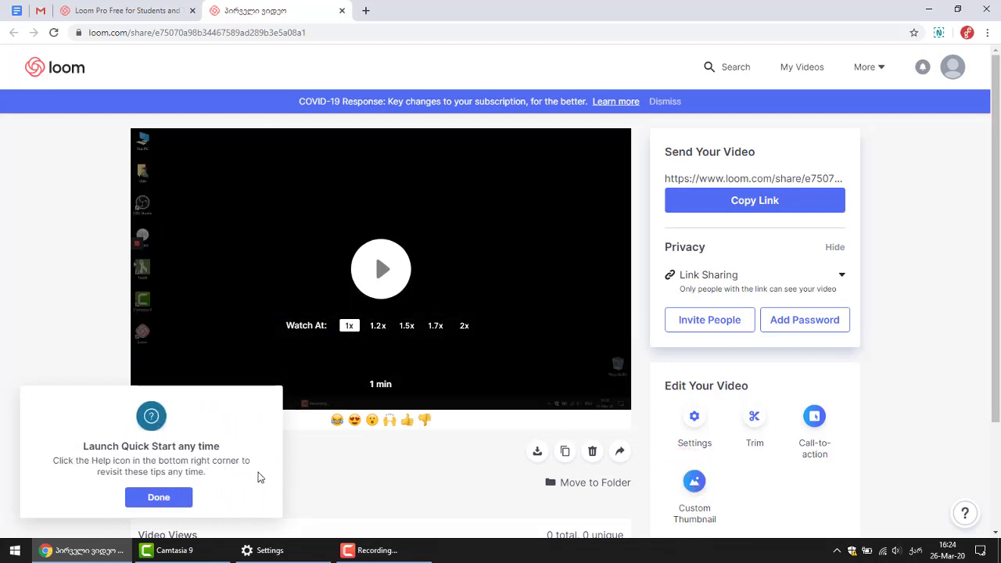
Check the Launch Quick Start option in the Help Center, close the help window and finish the tour.
{"action": "scroll", "coordinate": [389, 404], "scroll_direction": "down", "scroll_amount": 3}
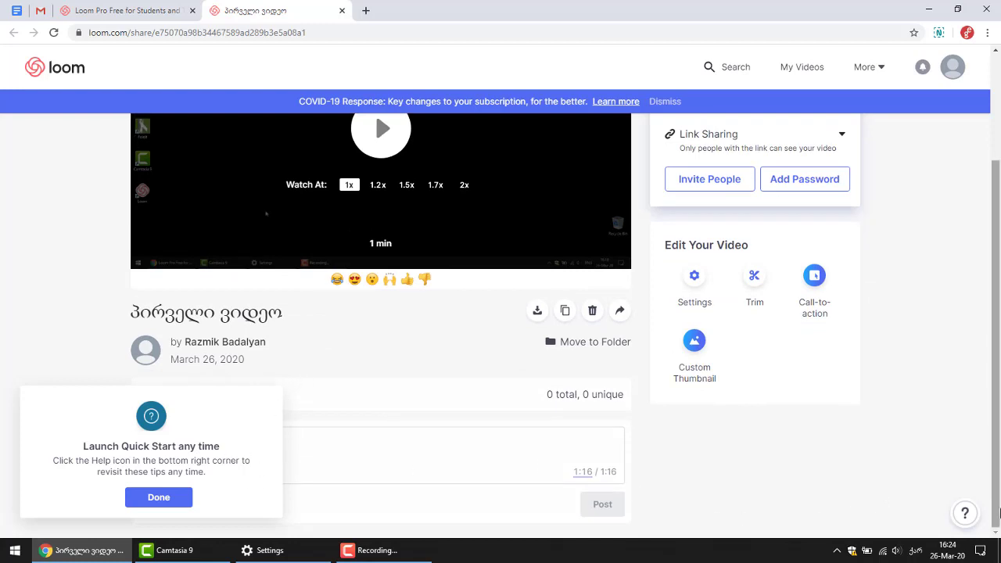
{"action": "left_click", "coordinate": [969, 514]}
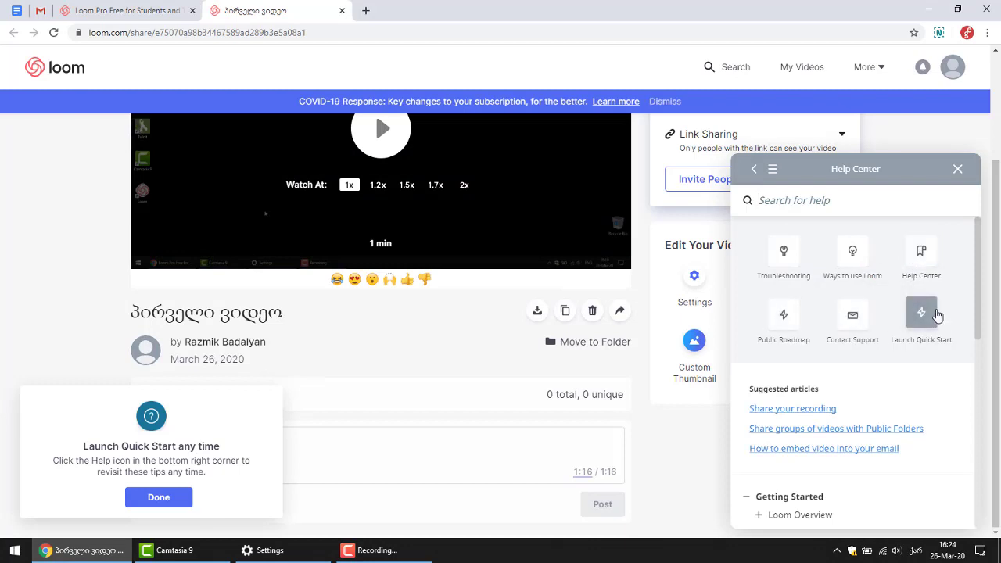
{"action": "left_click", "coordinate": [958, 169]}
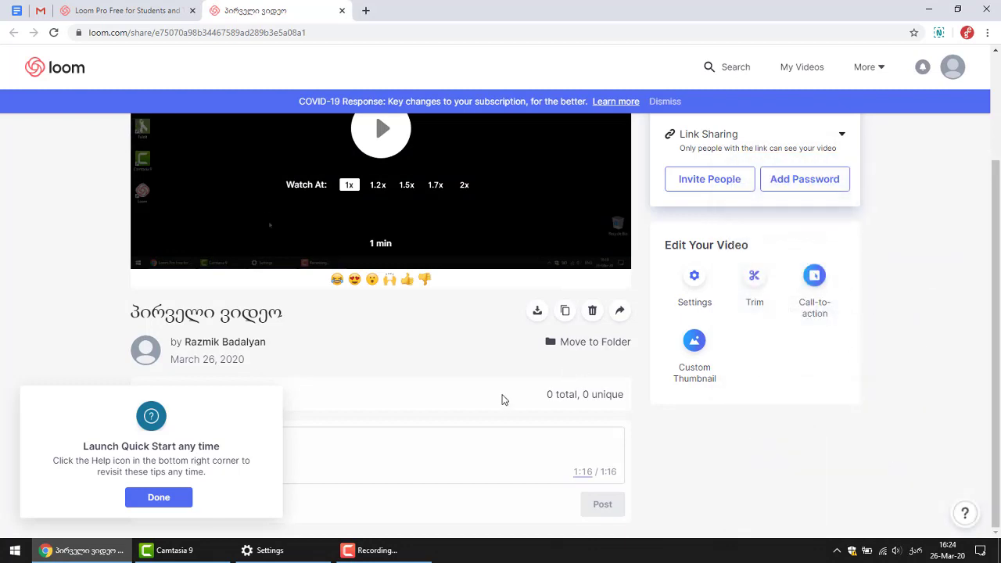
{"action": "left_click", "coordinate": [159, 498]}
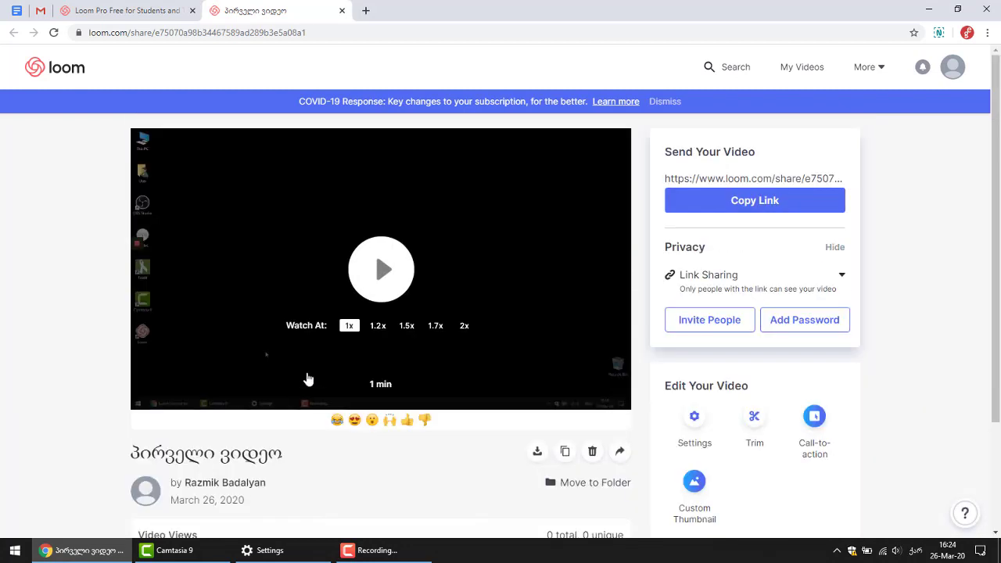
Replay the recorded video, skip ahead through it and pause at 0:26.
{"action": "left_click", "coordinate": [381, 267]}
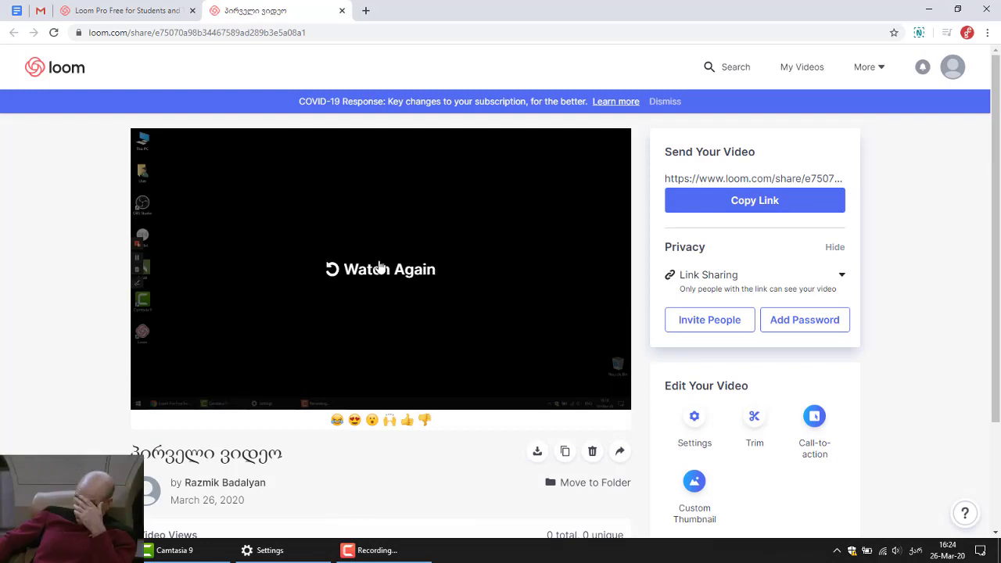
{"action": "left_click", "coordinate": [334, 269]}
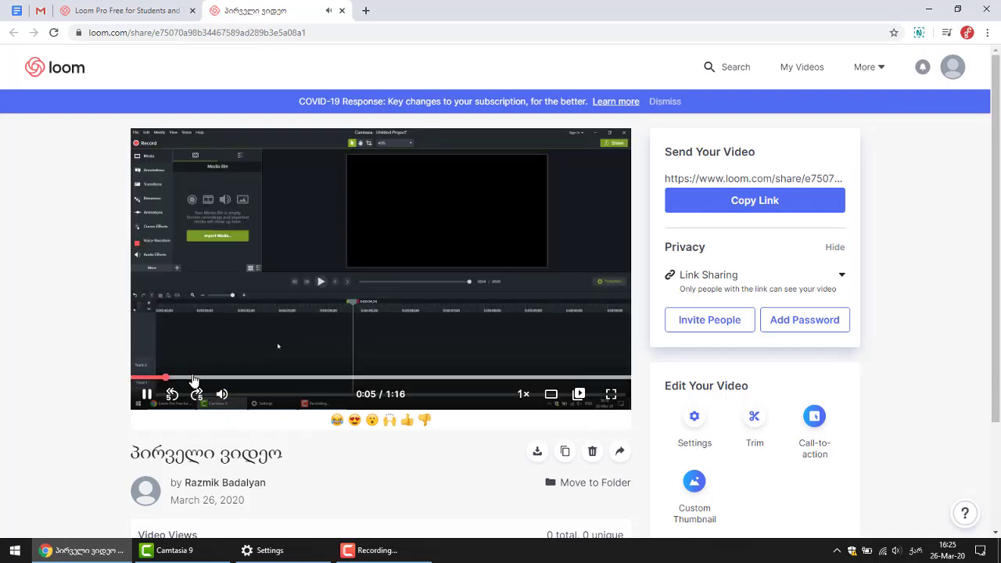
{"action": "left_click", "coordinate": [194, 380]}
{"action": "left_click", "coordinate": [248, 380]}
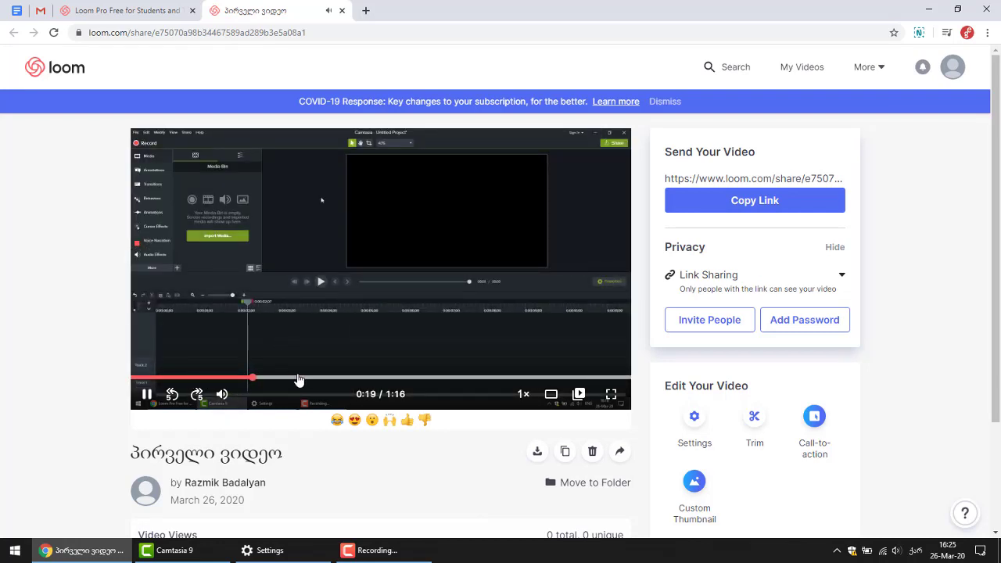
{"action": "left_click", "coordinate": [298, 379]}
{"action": "left_click", "coordinate": [147, 394]}
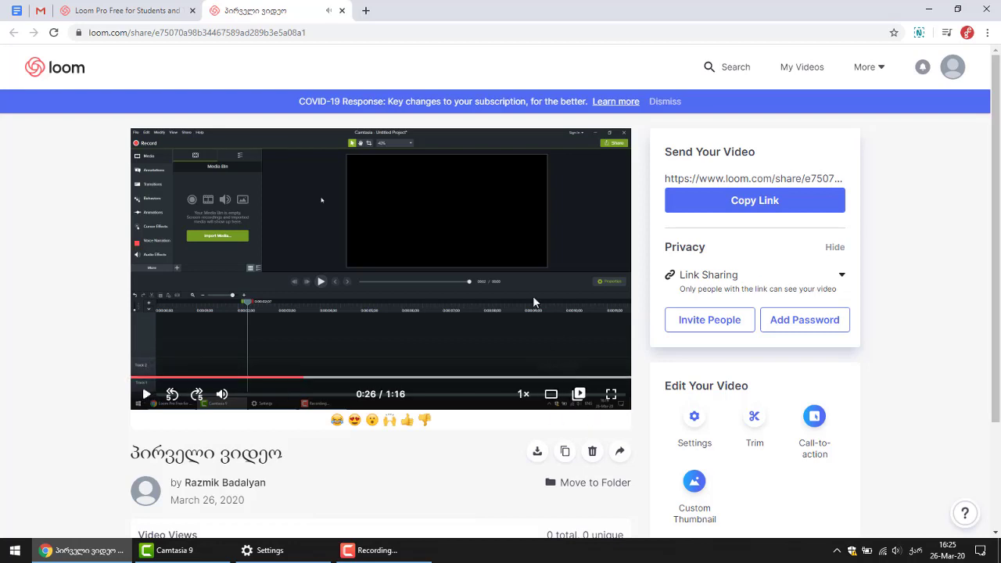
Start trimming the video and remove the section from 1:07.3 to the end at 1:16.1.
{"action": "scroll", "coordinate": [718, 336], "scroll_direction": "down", "scroll_amount": 2}
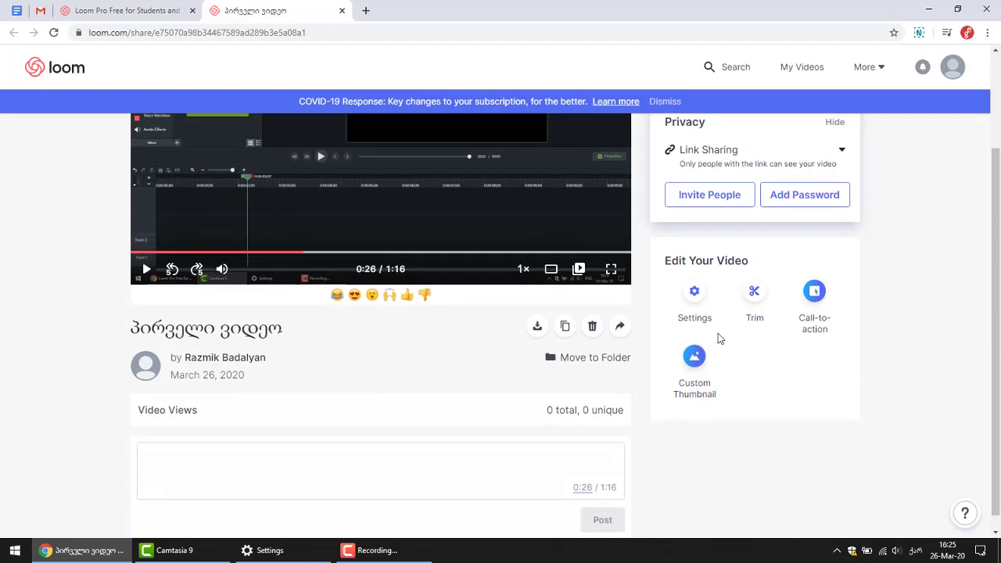
{"action": "left_click", "coordinate": [755, 297]}
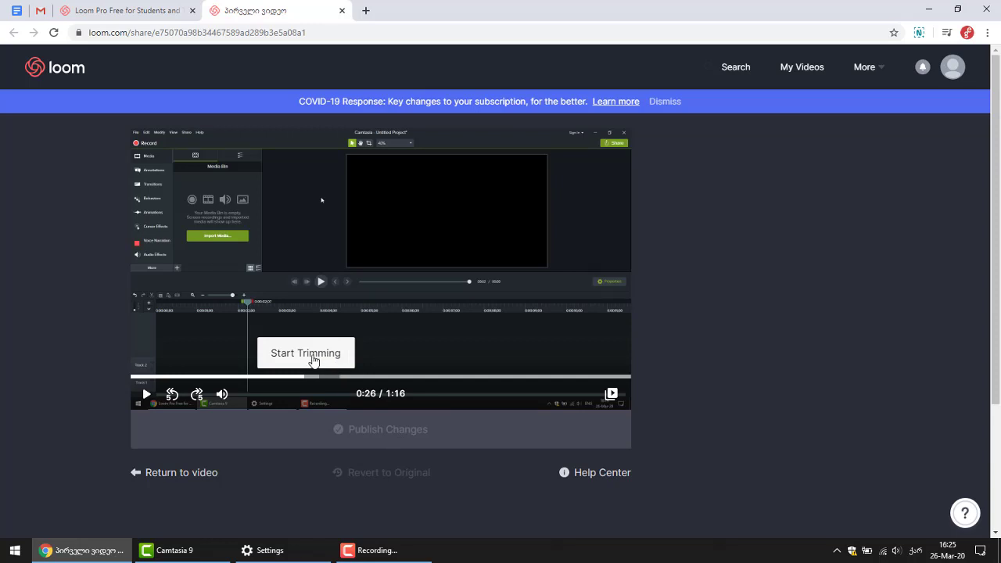
{"action": "left_click", "coordinate": [314, 361]}
{"action": "left_click_drag", "start_coordinate": [311, 351], "coordinate": [408, 359]}
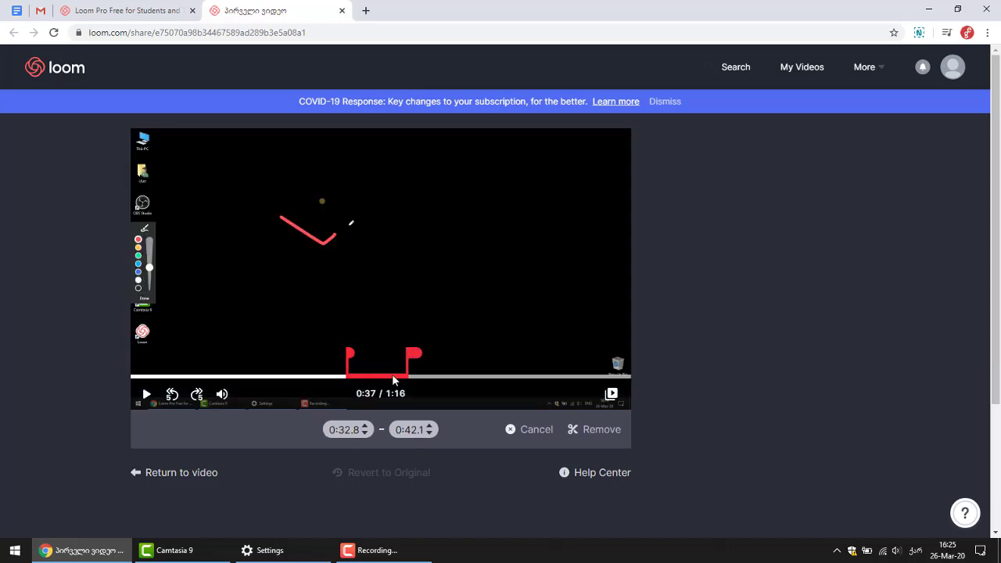
{"action": "left_click_drag", "start_coordinate": [417, 354], "coordinate": [648, 363]}
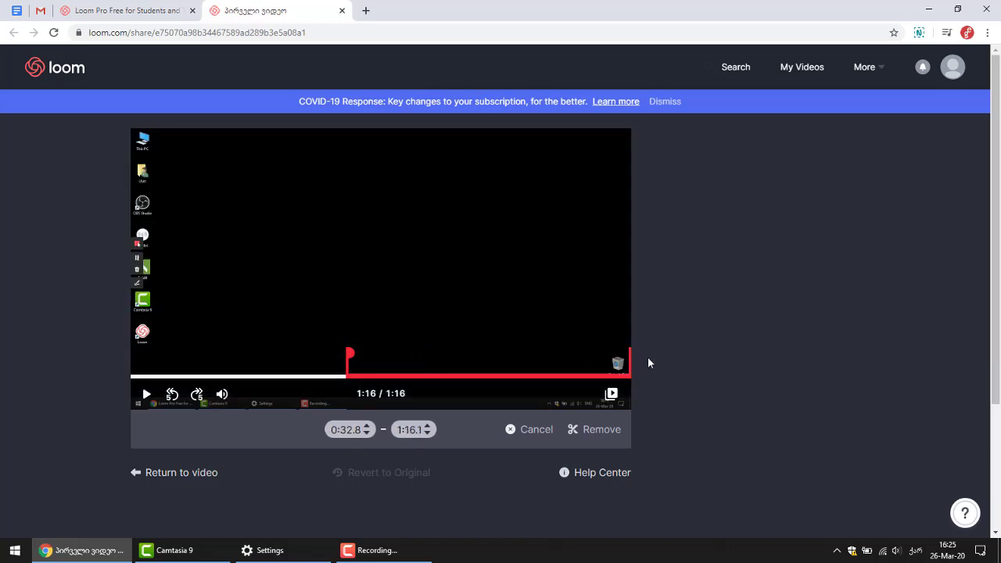
{"action": "left_click_drag", "start_coordinate": [363, 353], "coordinate": [642, 388]}
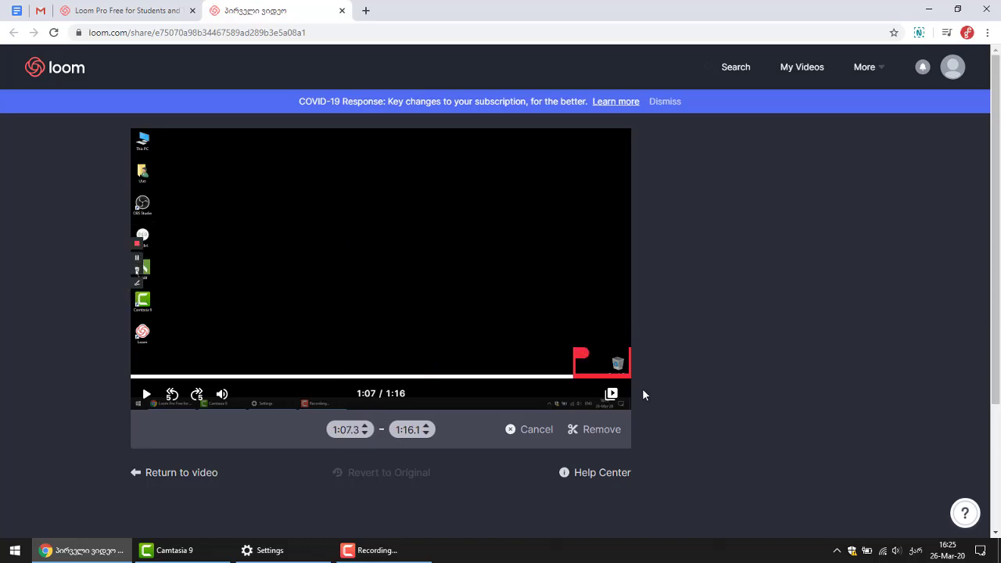
{"action": "left_click", "coordinate": [592, 432]}
Mark a second section of the video from 0:52.5 to 1:02.6 and remove it.
{"action": "left_click", "coordinate": [555, 349]}
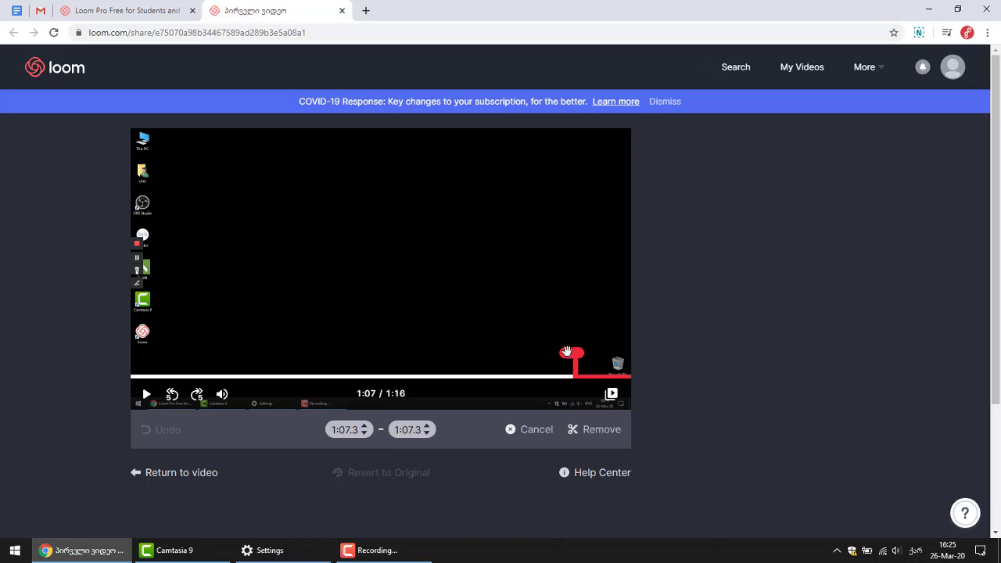
{"action": "left_click_drag", "start_coordinate": [567, 351], "coordinate": [479, 352]}
{"action": "left_click_drag", "start_coordinate": [575, 352], "coordinate": [536, 355]}
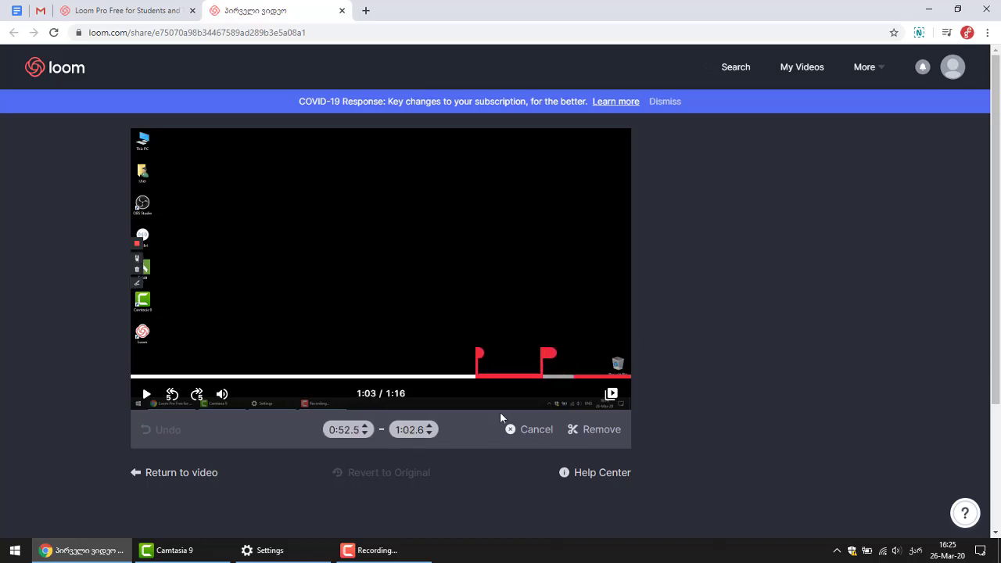
{"action": "left_click", "coordinate": [594, 430]}
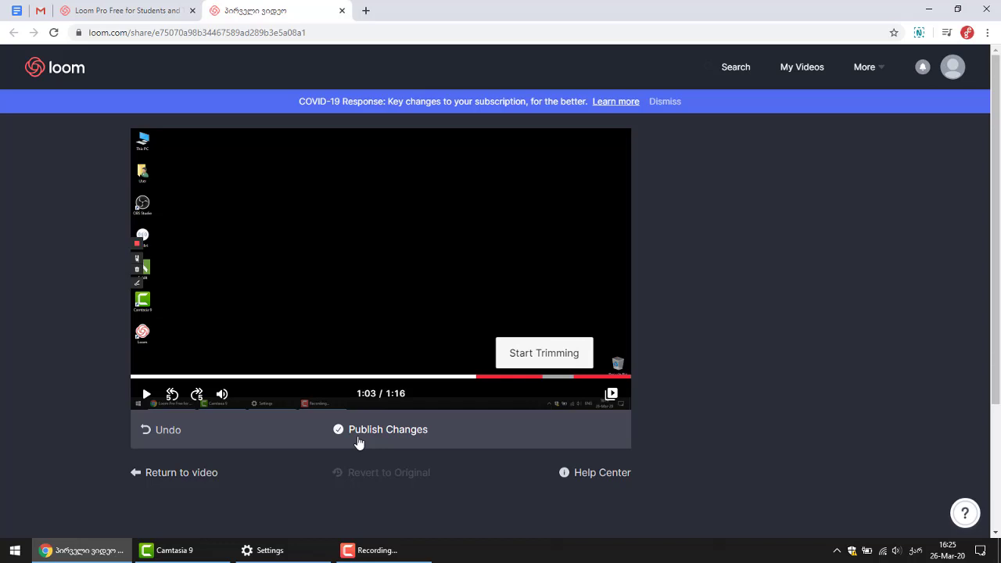
Undo both trim cuts and return to the video page without publishing.
{"action": "left_click", "coordinate": [161, 438]}
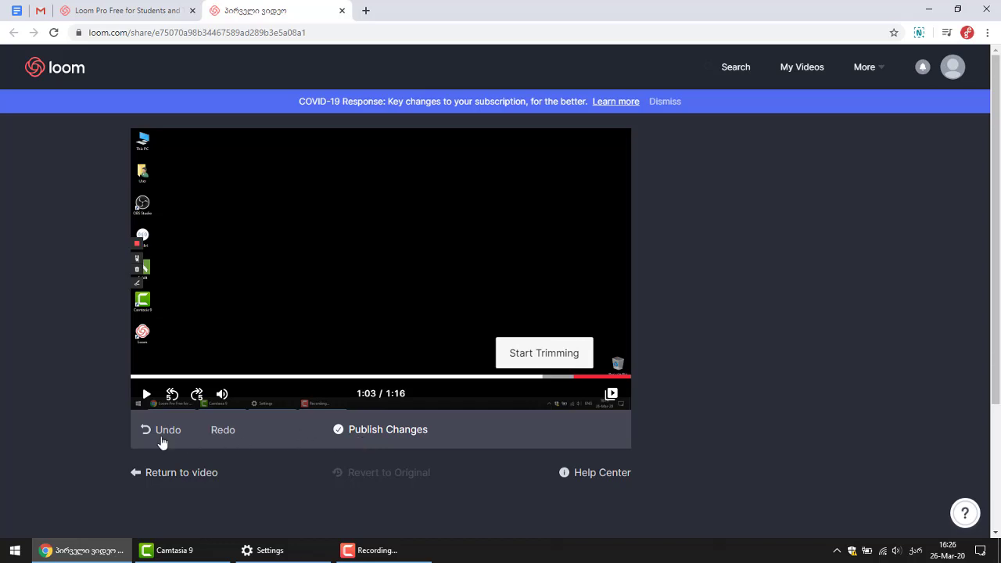
{"action": "left_click", "coordinate": [161, 436]}
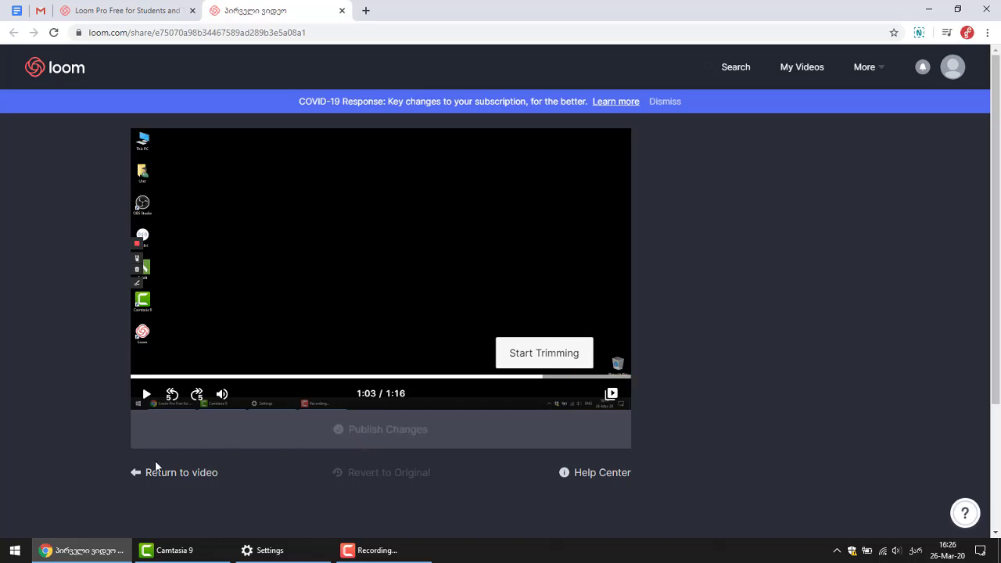
{"action": "left_click", "coordinate": [153, 473]}
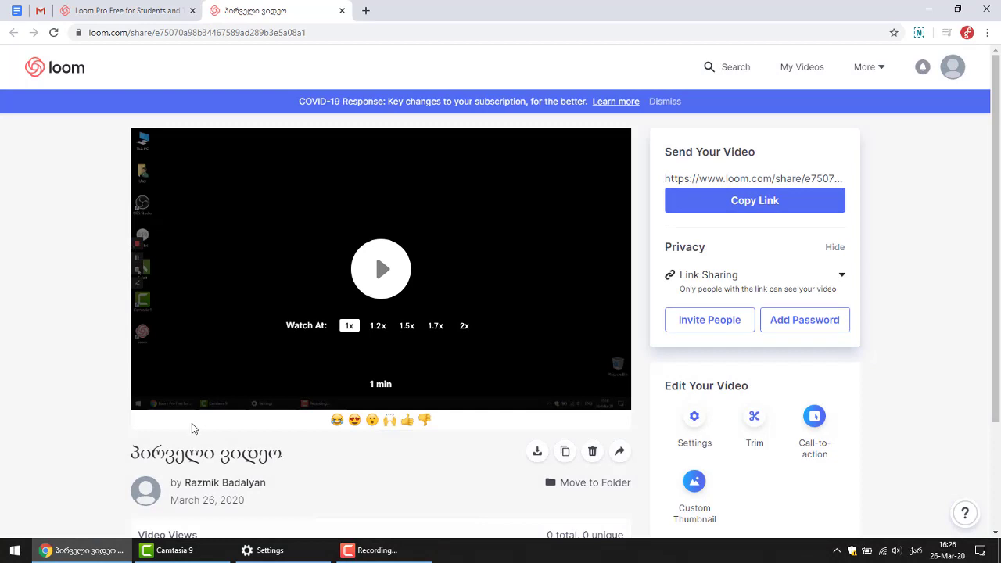
Review the video page, view the Move to Folder dialog for the video and cancel it.
{"action": "scroll", "coordinate": [194, 429], "scroll_direction": "down", "scroll_amount": 3}
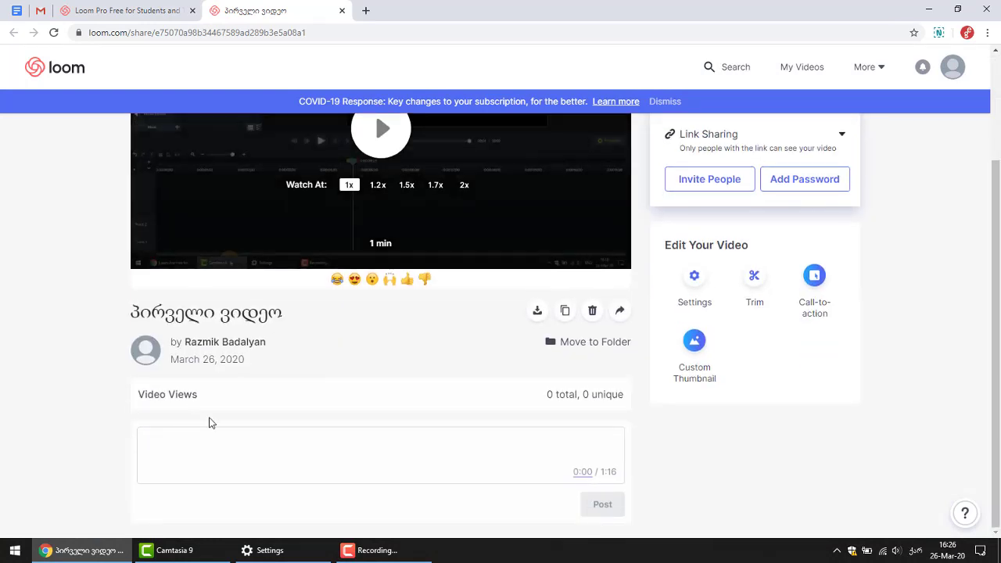
{"action": "scroll", "coordinate": [582, 352], "scroll_direction": "up", "scroll_amount": 1}
{"action": "scroll", "coordinate": [581, 352], "scroll_direction": "up", "scroll_amount": 1}
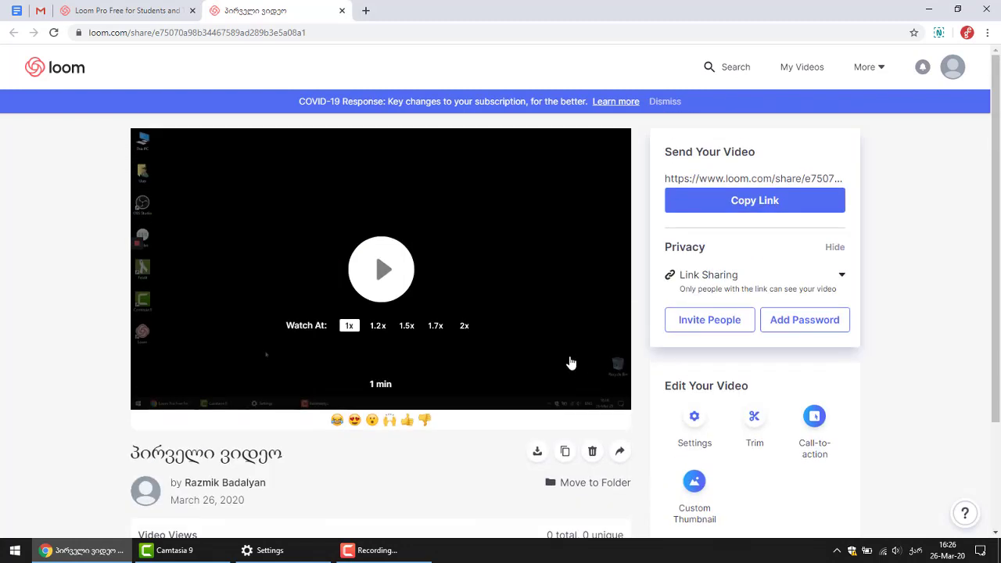
{"action": "scroll", "coordinate": [577, 369], "scroll_direction": "down", "scroll_amount": 1}
{"action": "left_click", "coordinate": [580, 351]}
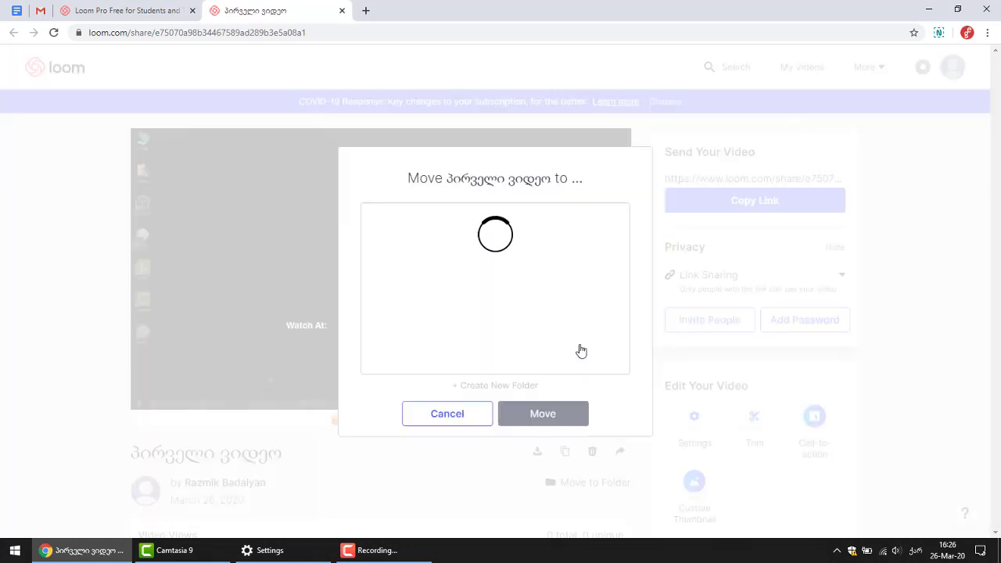
{"action": "left_click", "coordinate": [457, 414]}
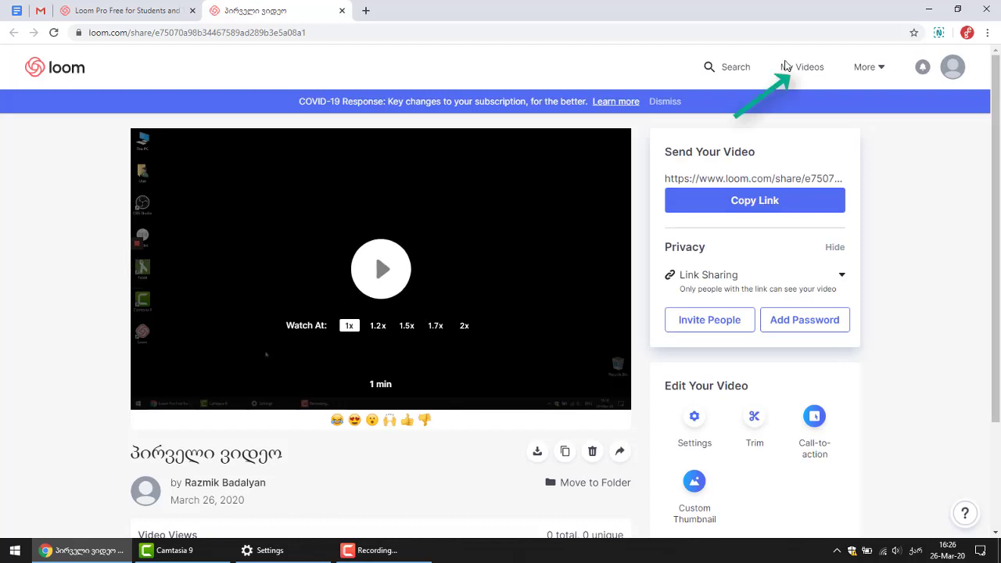
Go to the My Videos library and decline the offer to enable notifications.
{"action": "left_click", "coordinate": [786, 66]}
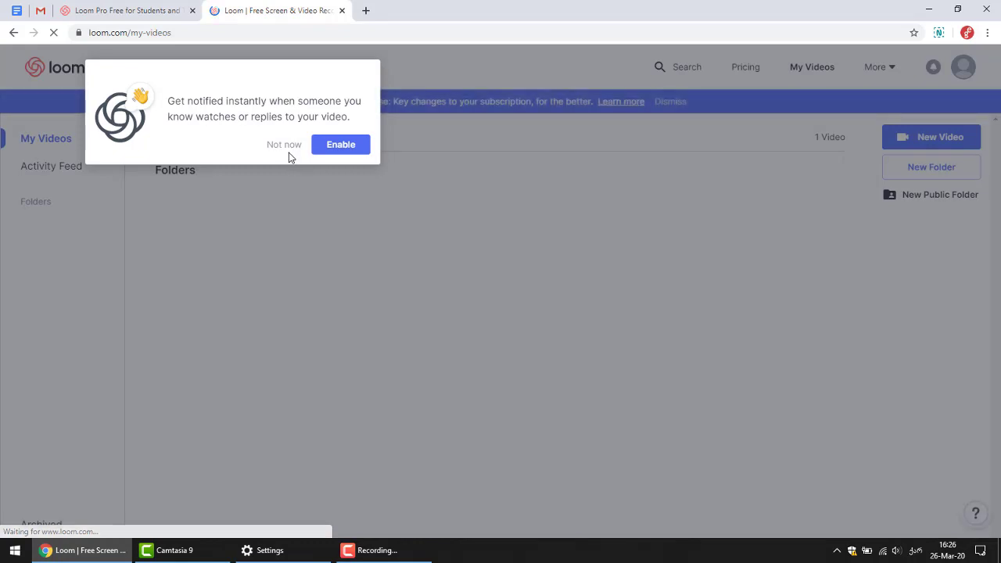
{"action": "left_click", "coordinate": [287, 146]}
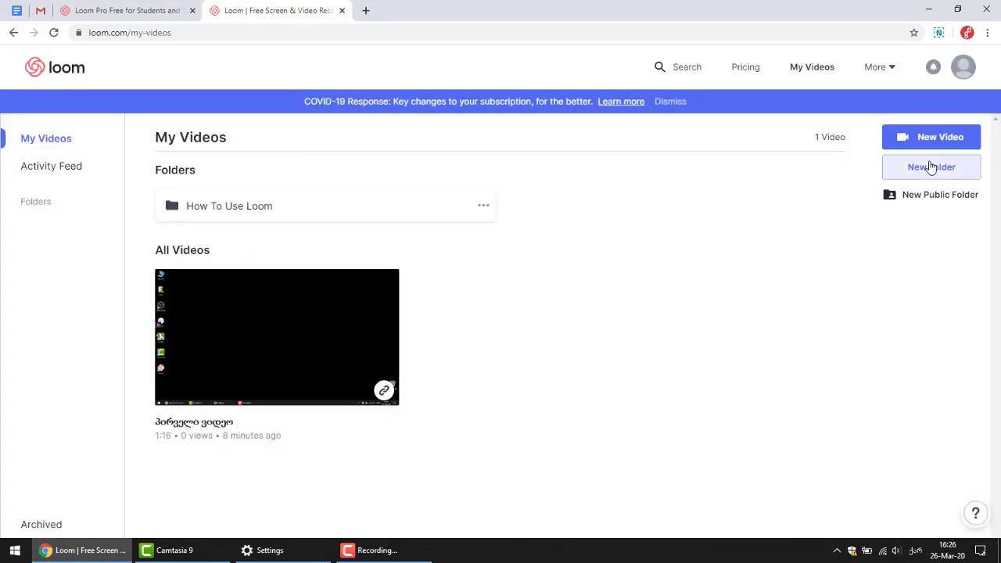
Create a new folder in the video library and name it "კლასი 1".
{"action": "left_click", "coordinate": [900, 166]}
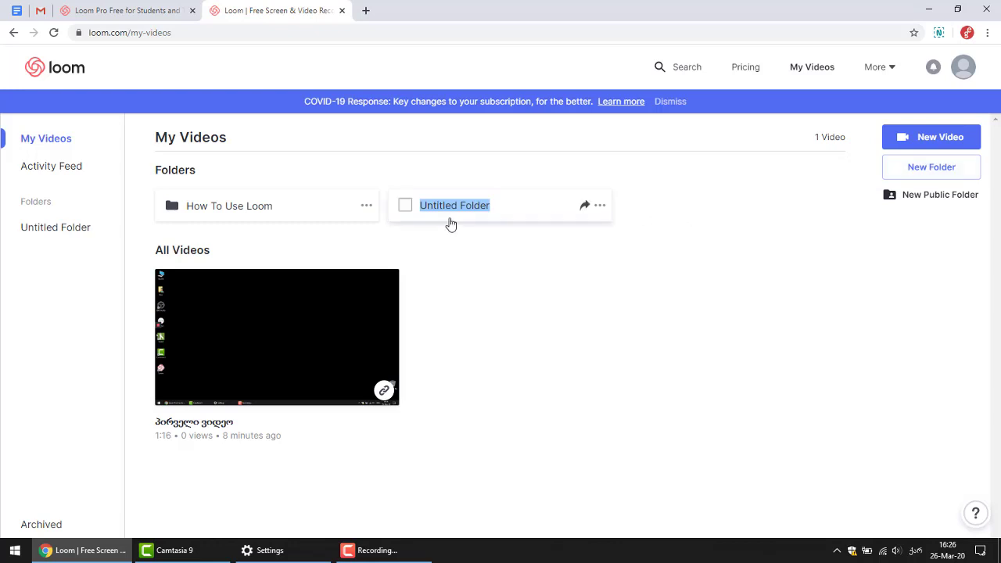
{"action": "type", "text": "ვ"}
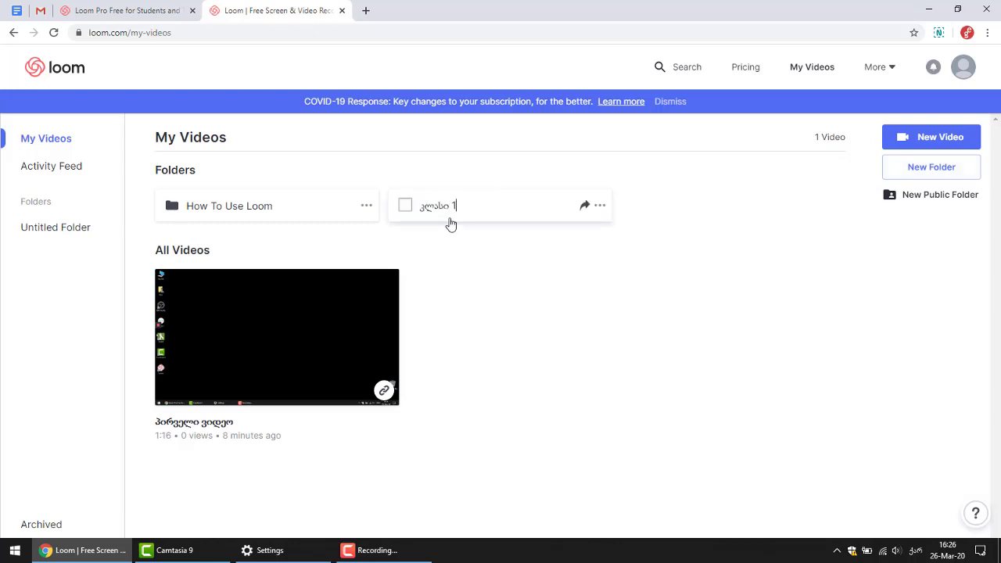
{"action": "key", "text": "Return"}
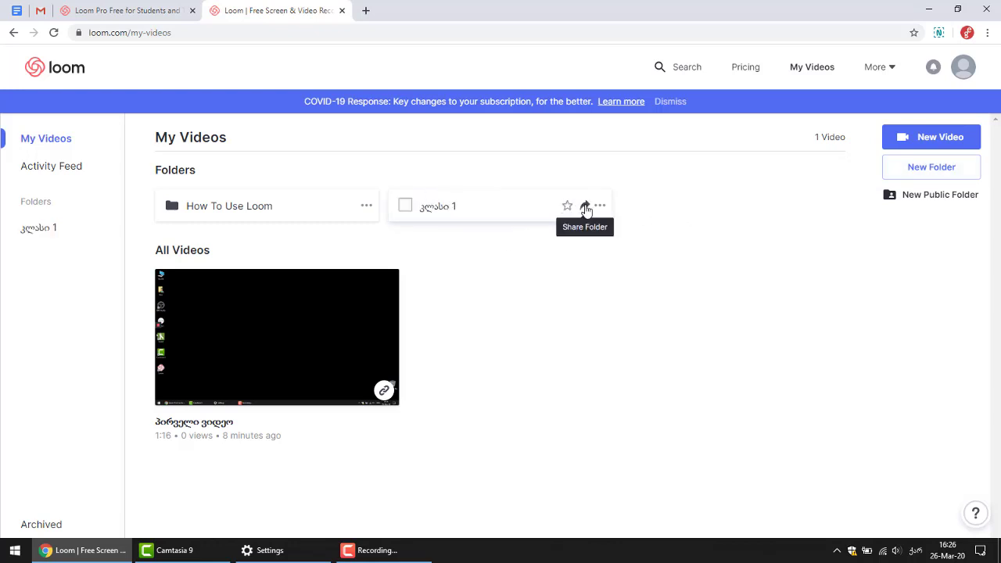
Share the folder "კლასი 1" by link, review who can view it and close the sharing dialog.
{"action": "left_click", "coordinate": [586, 208]}
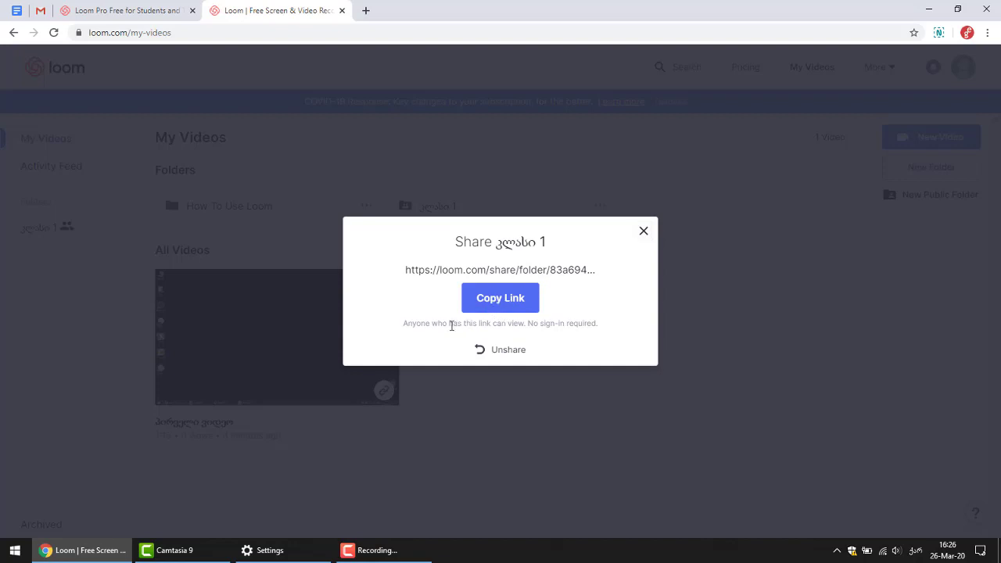
{"action": "left_click_drag", "start_coordinate": [441, 322], "coordinate": [560, 323]}
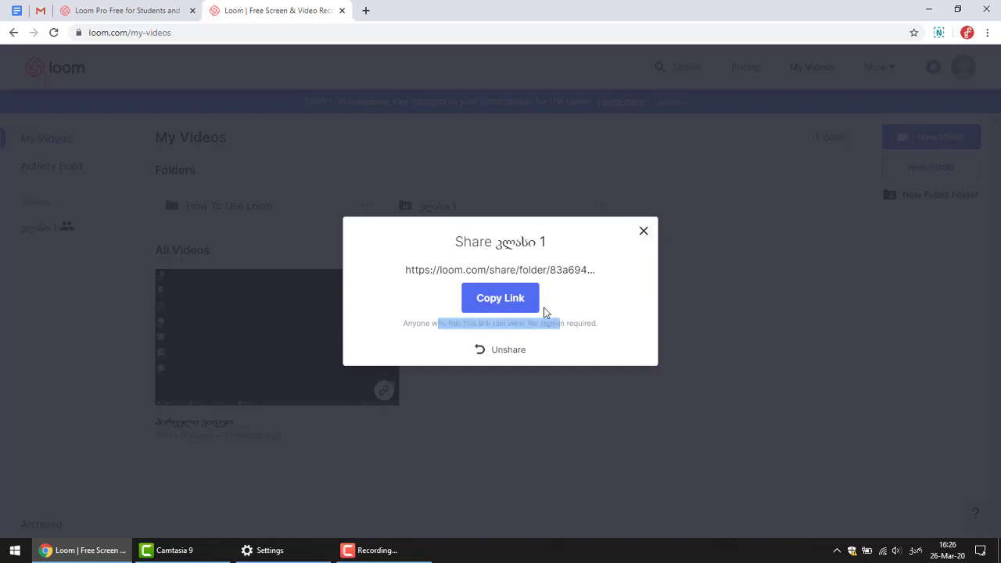
{"action": "left_click", "coordinate": [642, 233]}
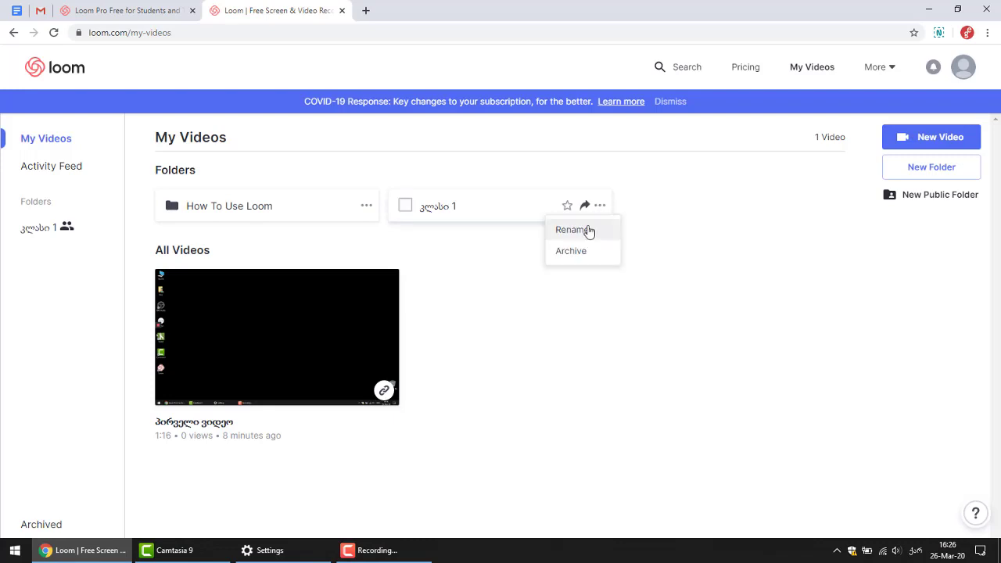
Create a new public folder with the default name and view its sharing link.
{"action": "left_click", "coordinate": [933, 196]}
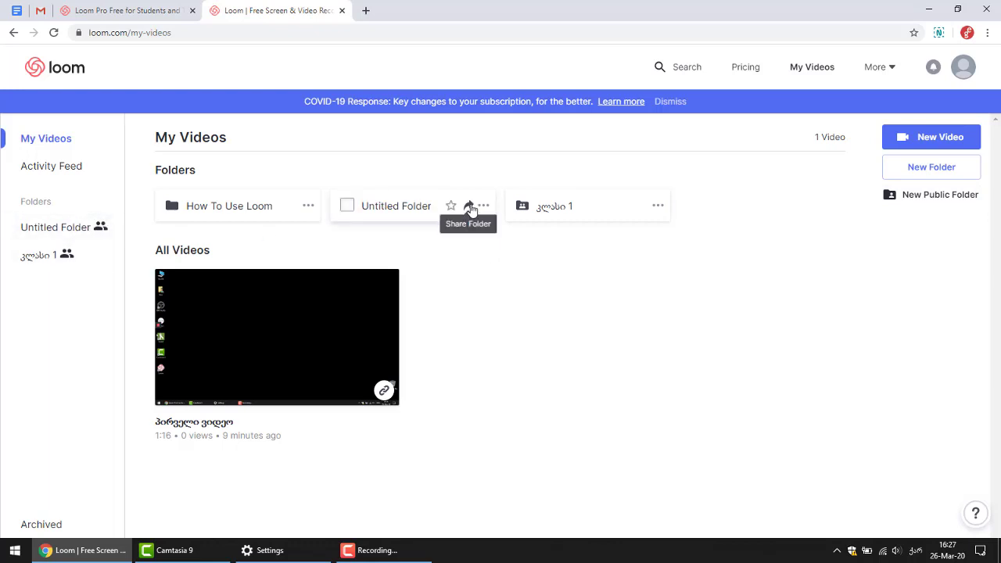
{"action": "left_click", "coordinate": [470, 208]}
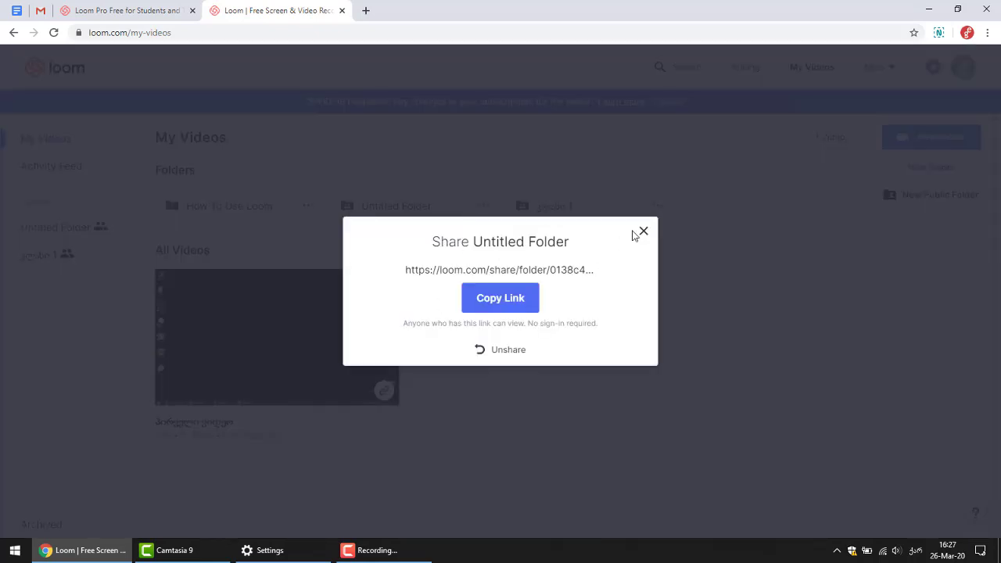
{"action": "left_click", "coordinate": [643, 232]}
Archive the untitled public folder and create a new private folder with the default name.
{"action": "left_click", "coordinate": [483, 206]}
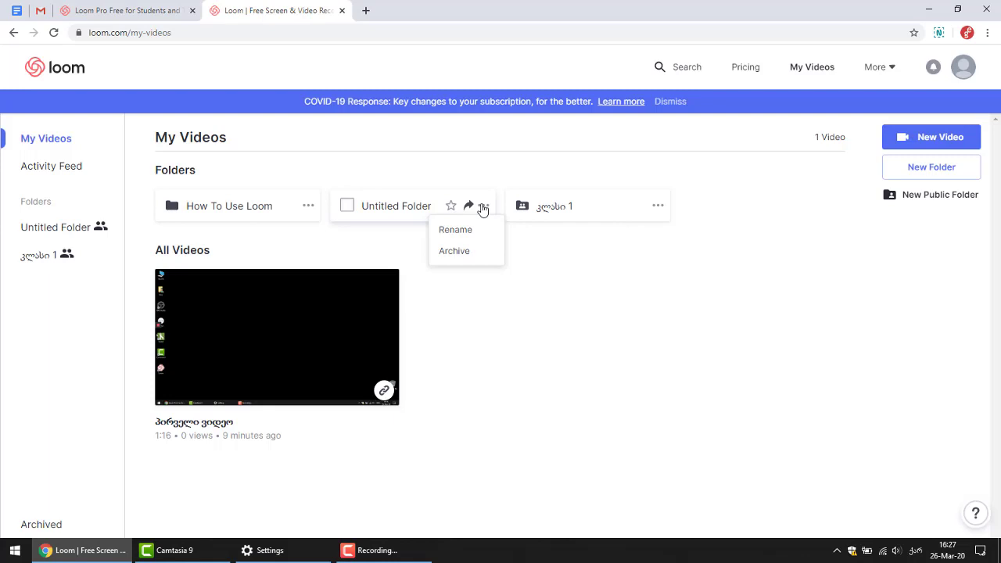
{"action": "left_click", "coordinate": [457, 252]}
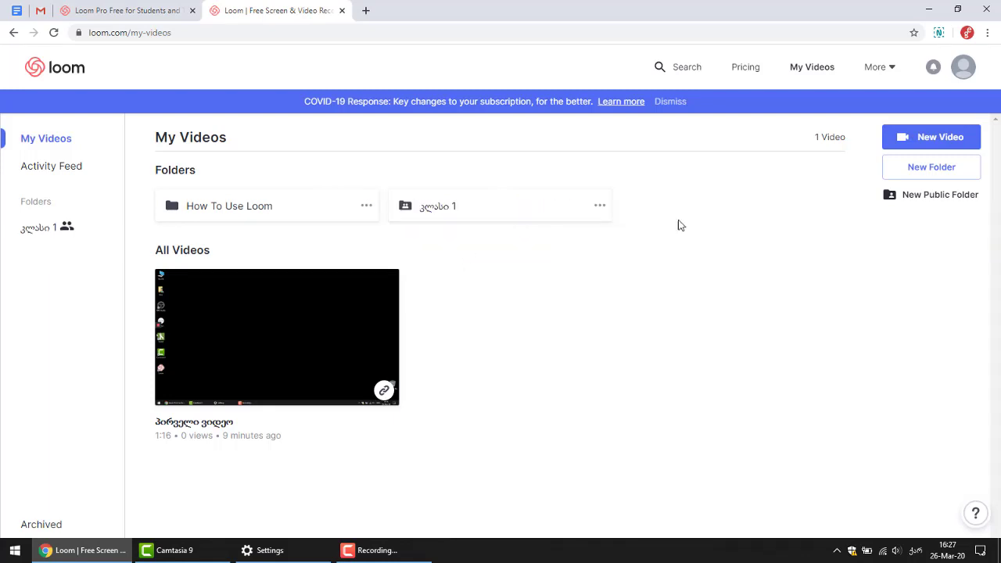
{"action": "left_click", "coordinate": [924, 174]}
{"action": "left_click", "coordinate": [485, 208]}
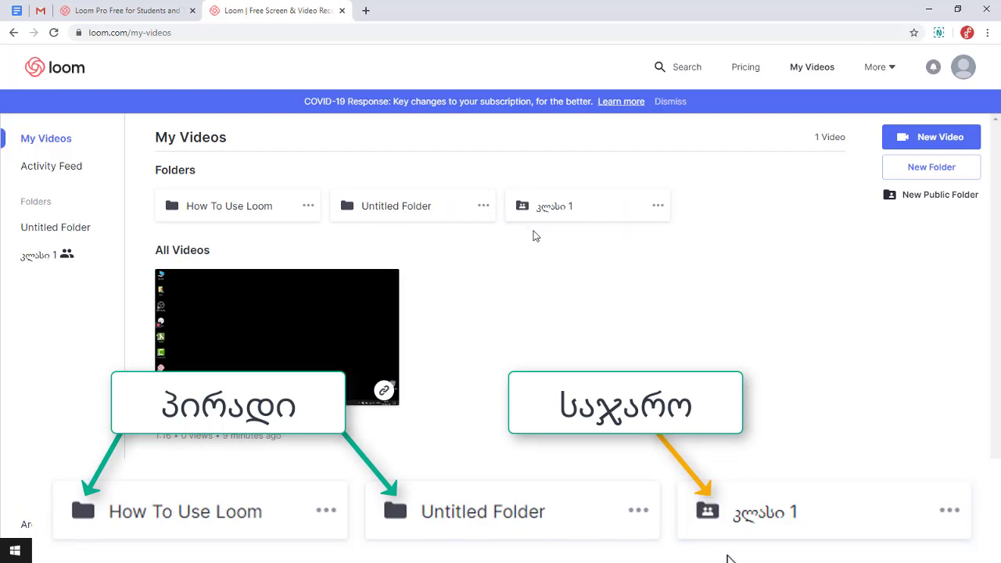
{"action": "mouse_move", "coordinate": [526, 214]}
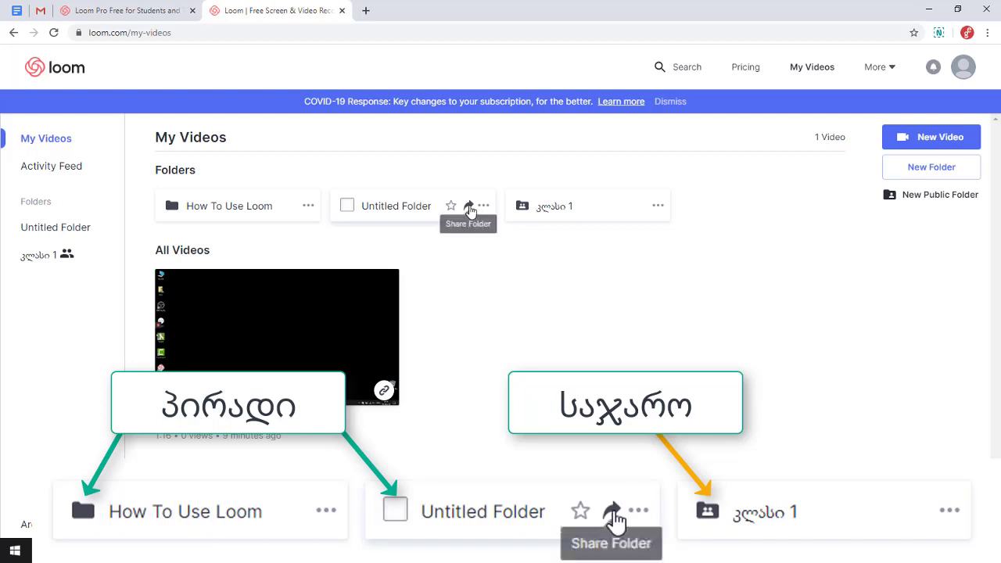
Make the untitled private folder public by sharing it, and view its sharing link again.
{"action": "left_click", "coordinate": [470, 208]}
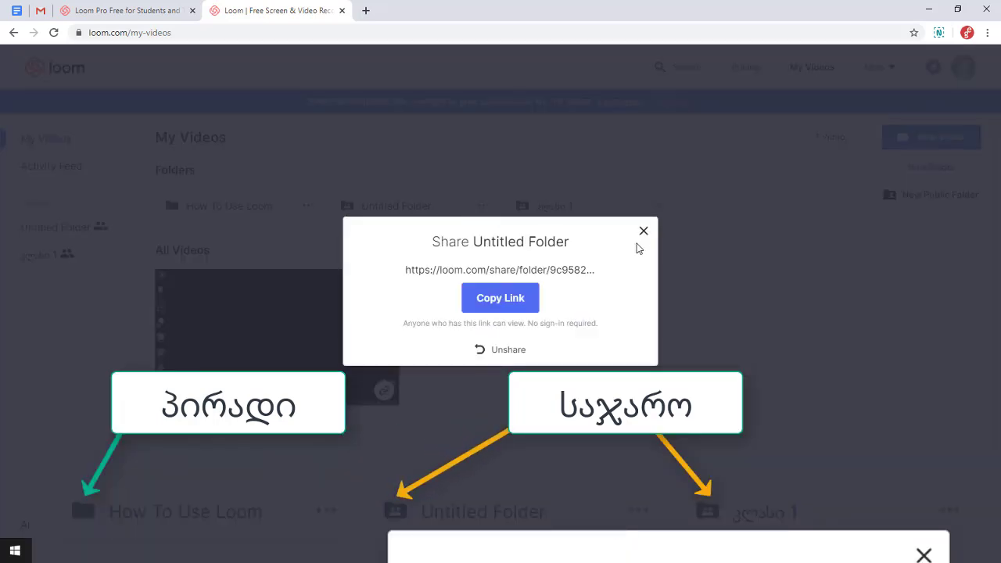
{"action": "left_click", "coordinate": [643, 233]}
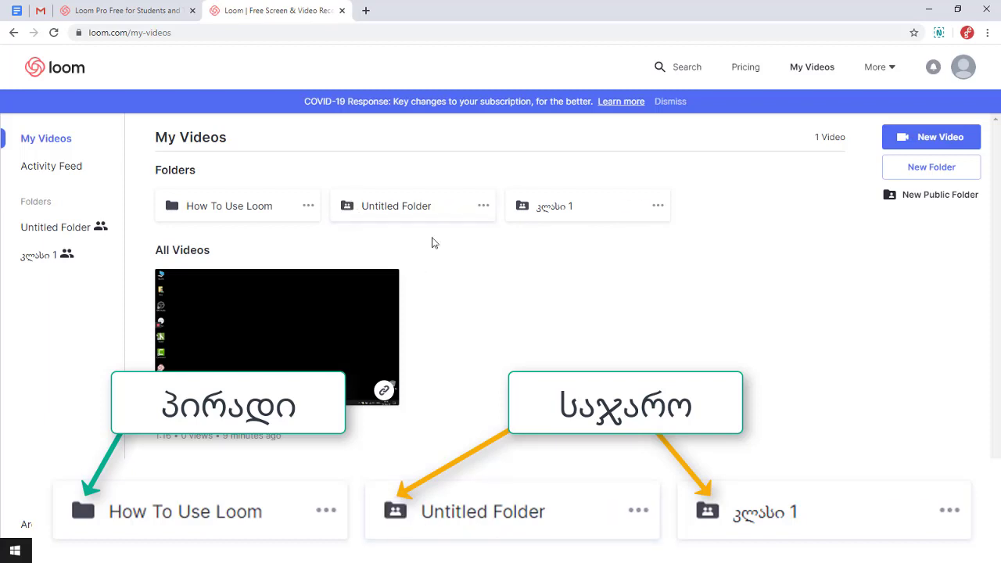
{"action": "left_click", "coordinate": [464, 211]}
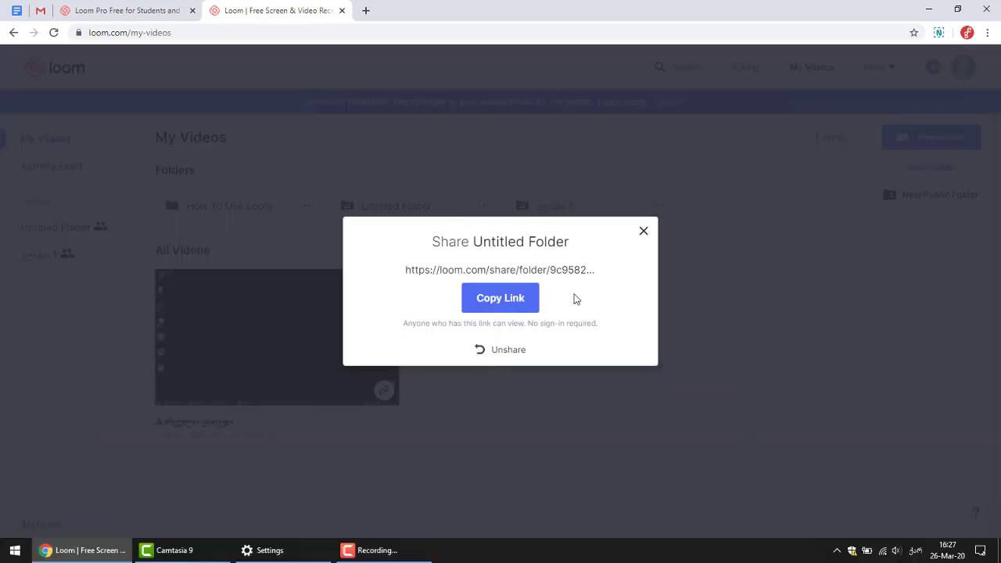
{"action": "left_click", "coordinate": [644, 233]}
Archive the untitled shared folder and open the folder "კლასი 1".
{"action": "left_click", "coordinate": [482, 206]}
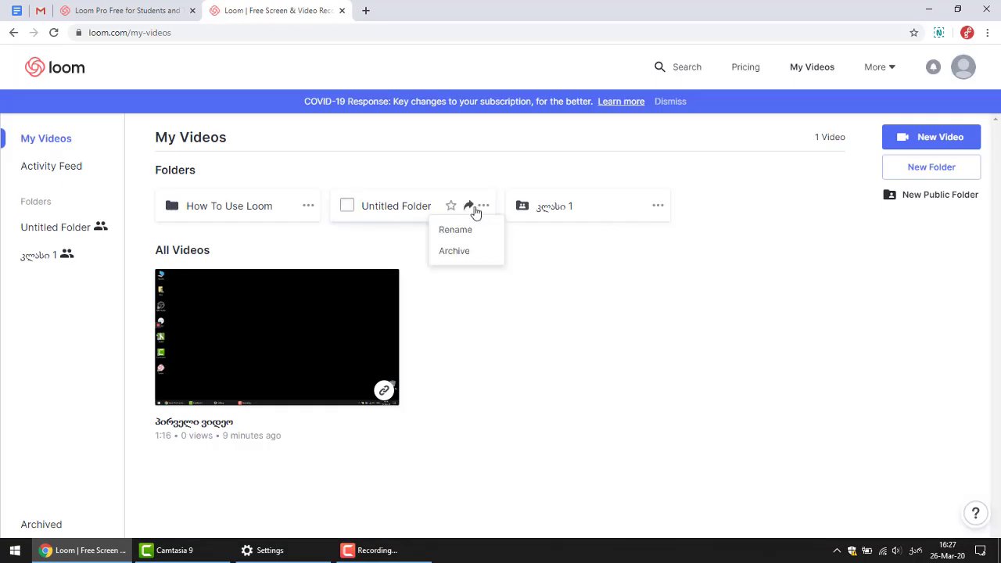
{"action": "left_click", "coordinate": [454, 252]}
{"action": "left_click", "coordinate": [494, 206]}
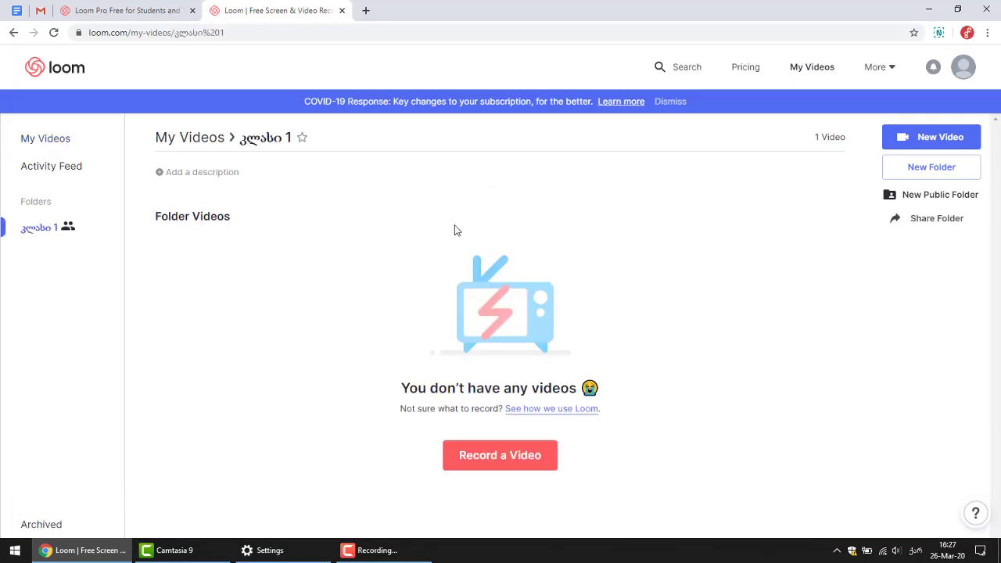